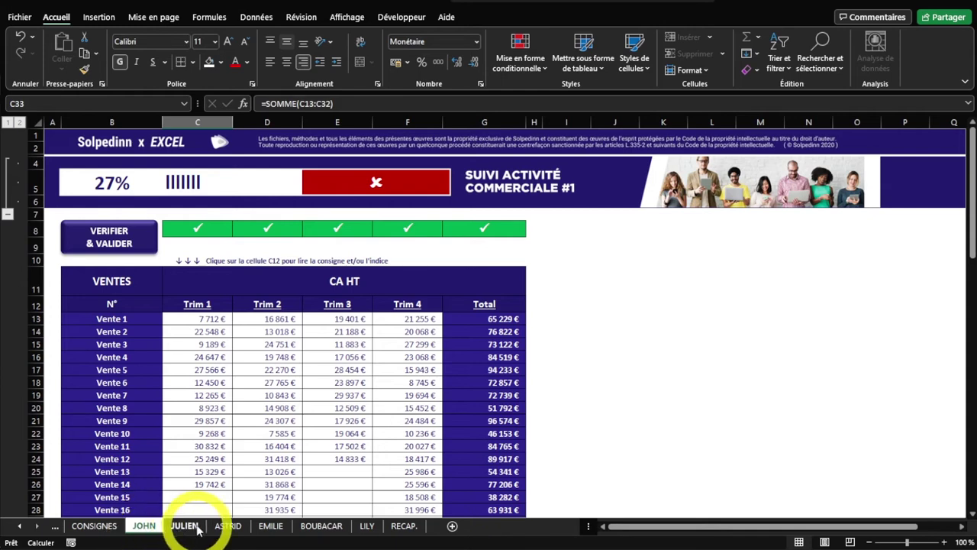
Step: Examine the layout of the first salesperson's sheet: sales rows 13 to 32, total row 33 and quarter columns C to F
click(227, 526)
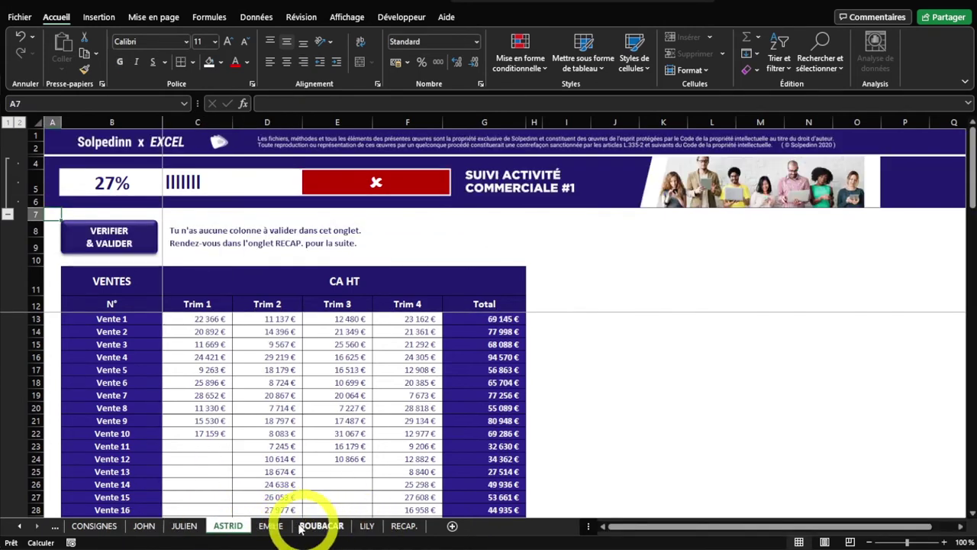
click(144, 526)
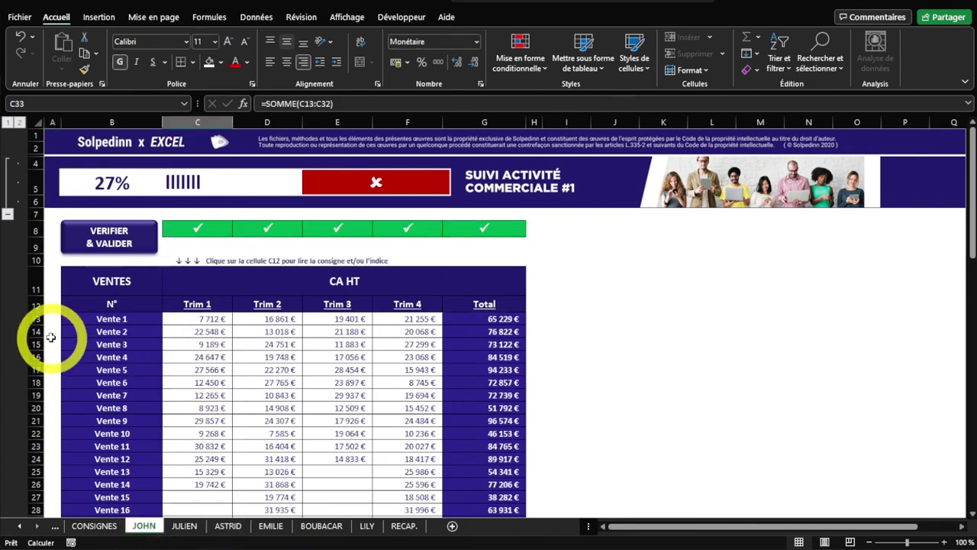
drag(34, 321, 40, 482)
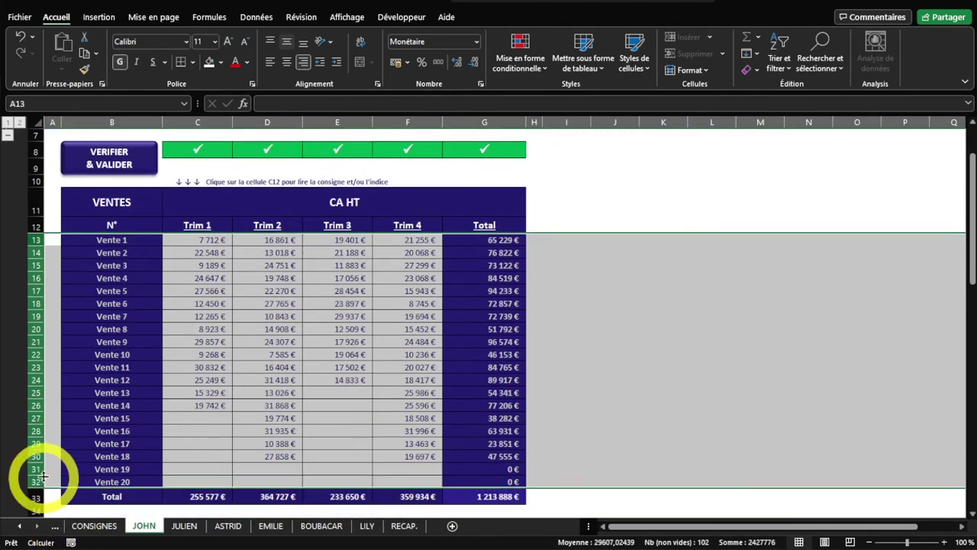
scroll(222, 424, down, 1)
click(38, 452)
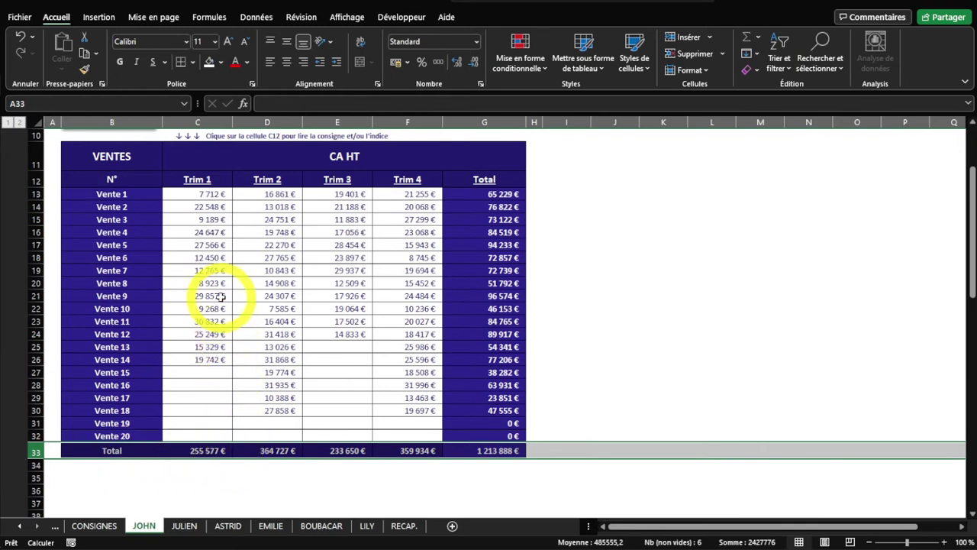
scroll(195, 384, up, 3)
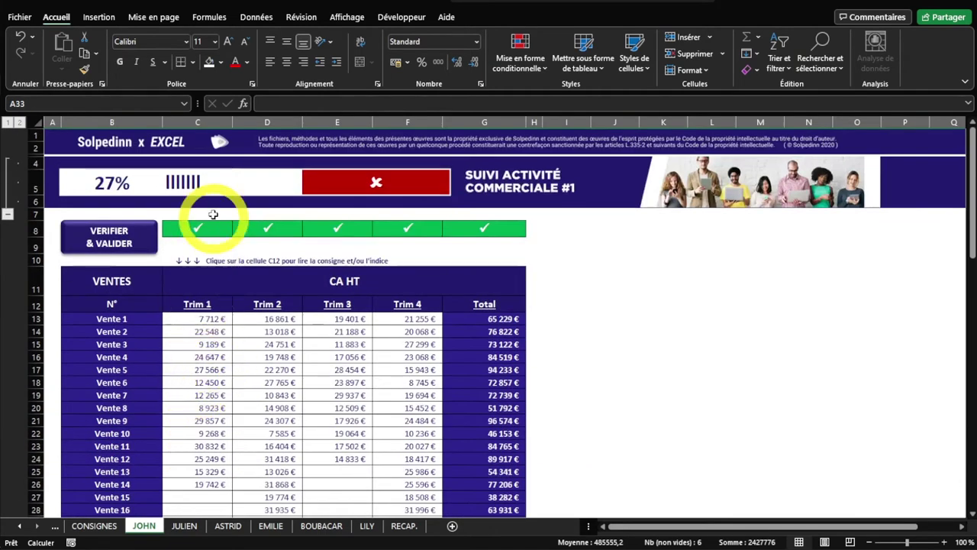
click(196, 122)
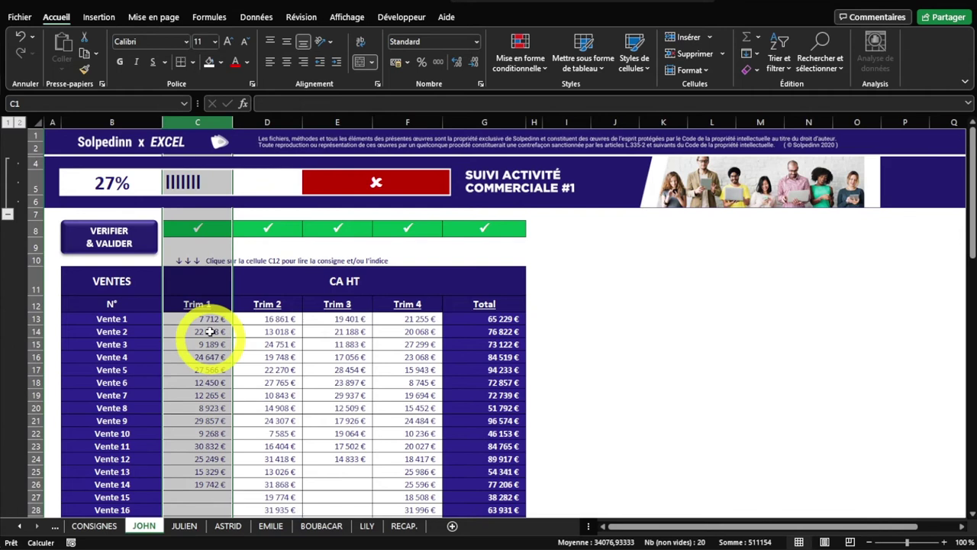
click(256, 122)
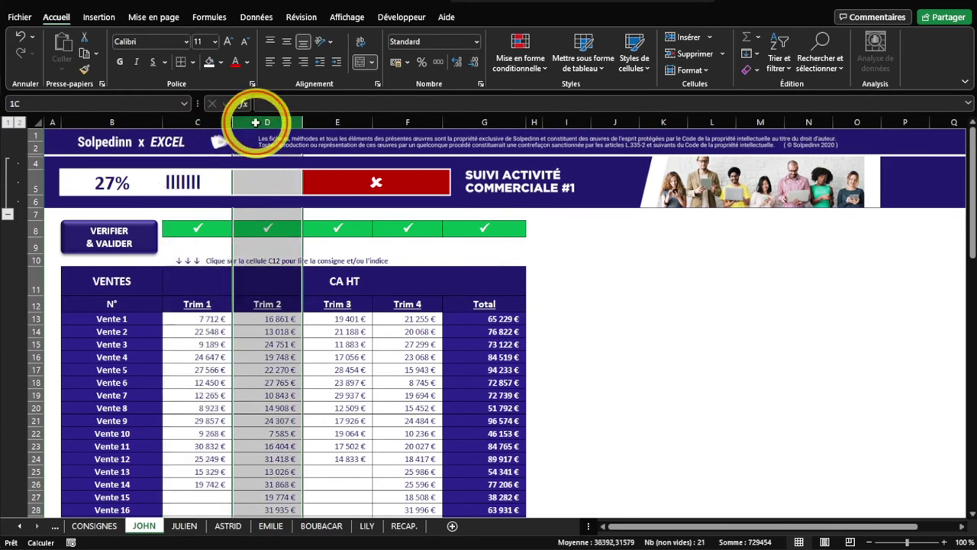
click(333, 122)
click(408, 122)
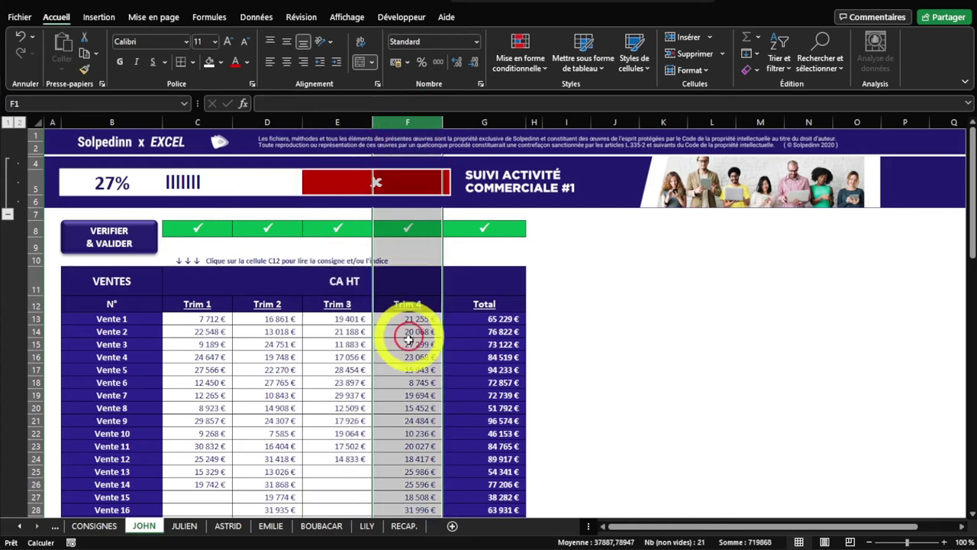
scroll(371, 405, down, 2)
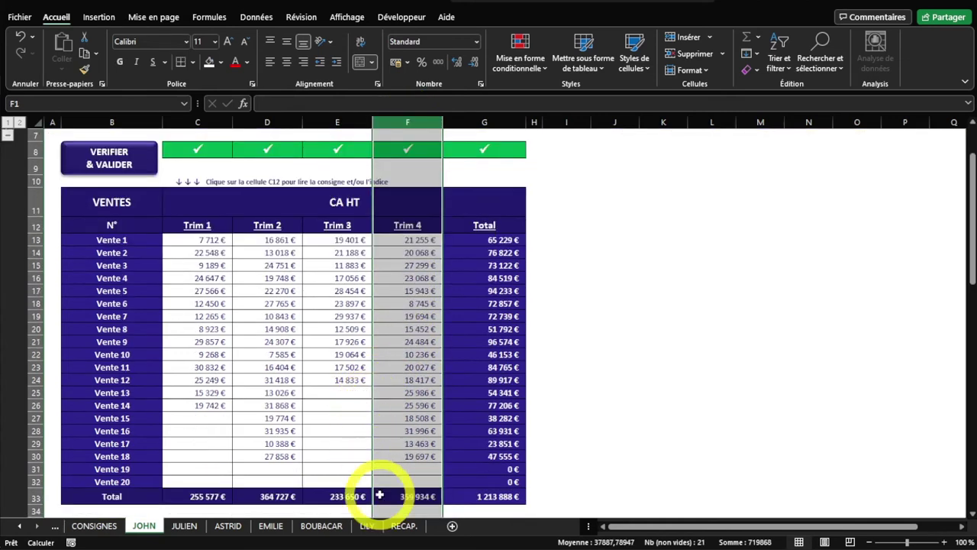
Step: In C13 of the RECAP. sheet, enter a formula linking to cell C33, the Trim 1 total, of that row's salesperson's sheet
click(399, 528)
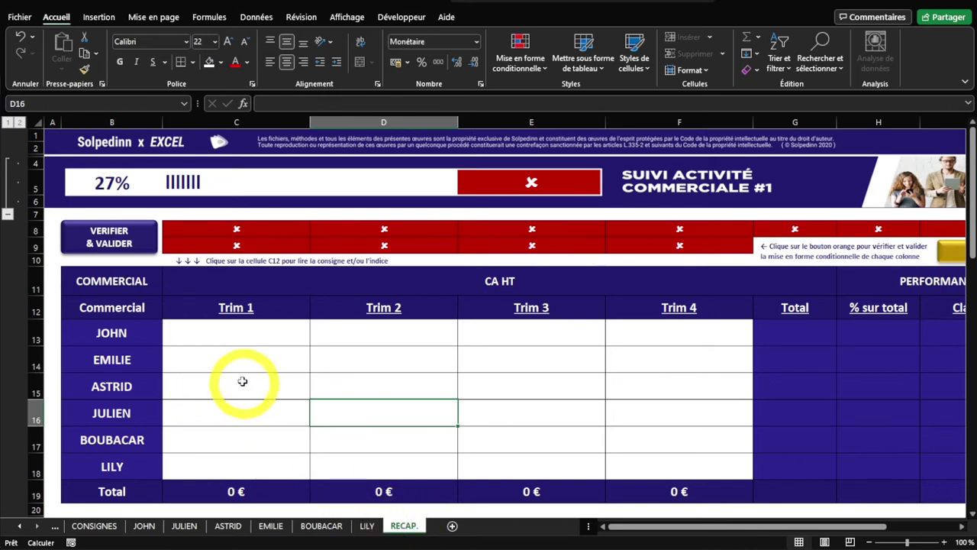
click(218, 338)
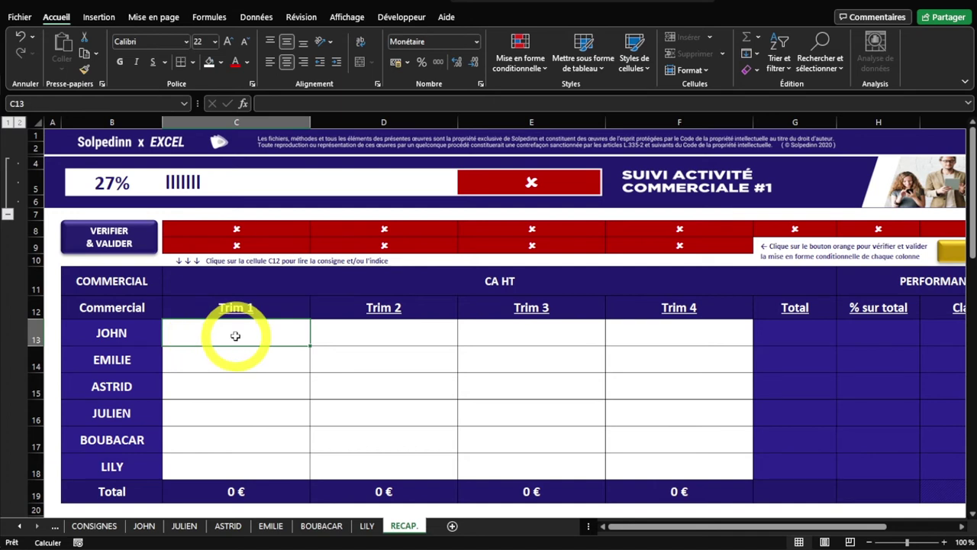
text(=)
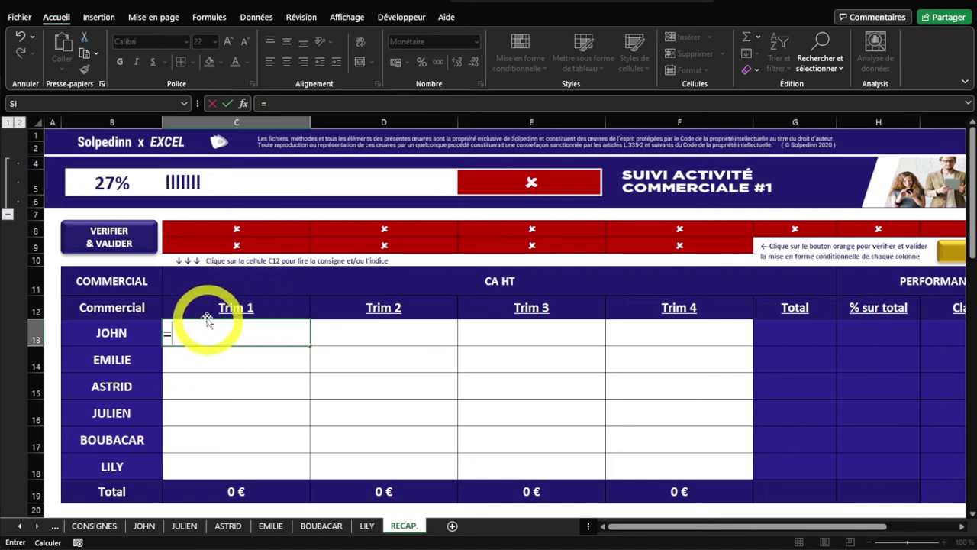
click(143, 525)
scroll(243, 357, down, 1)
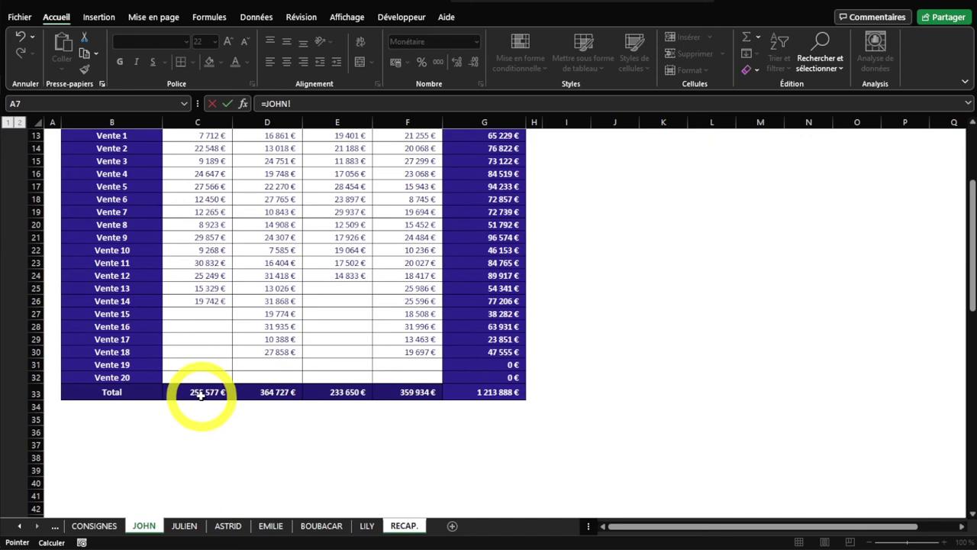
scroll(145, 358, up, 4)
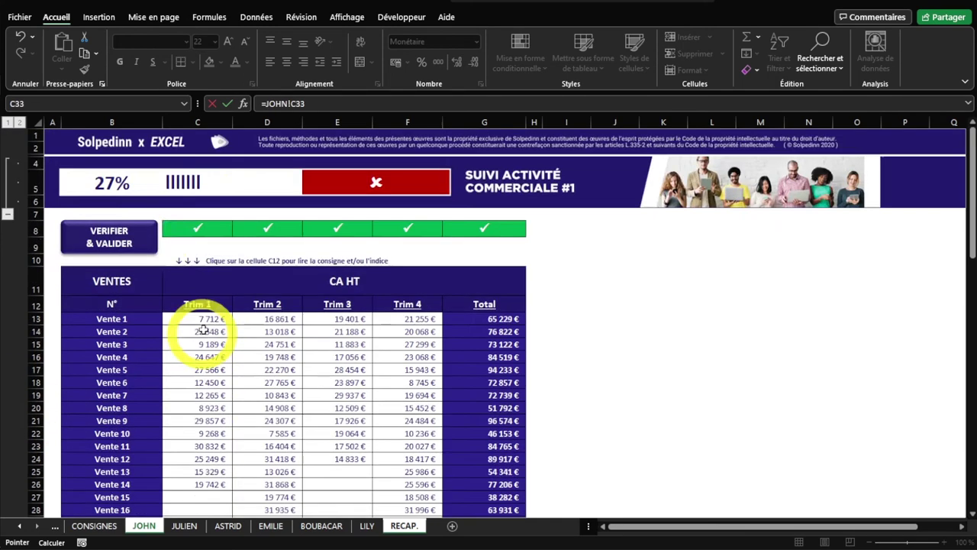
scroll(185, 382, down, 4)
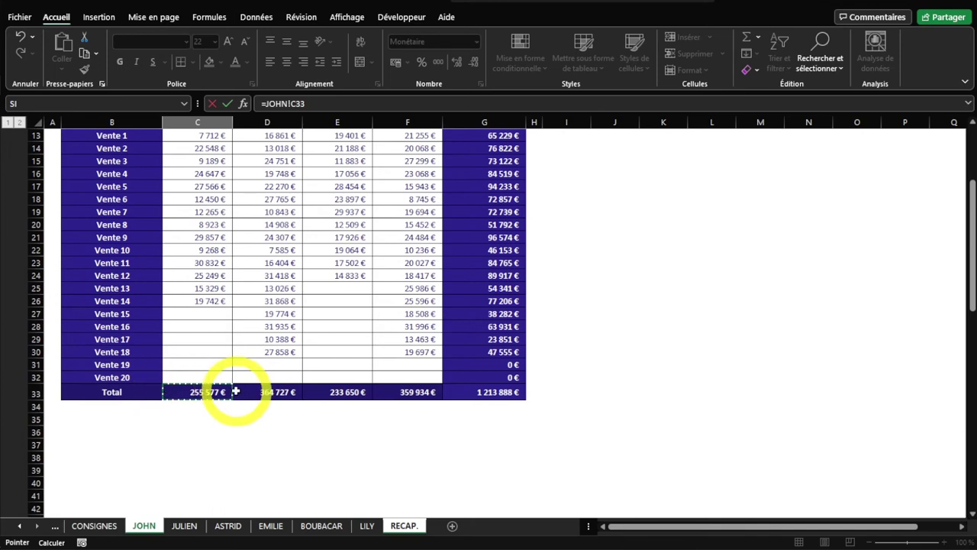
key(Return)
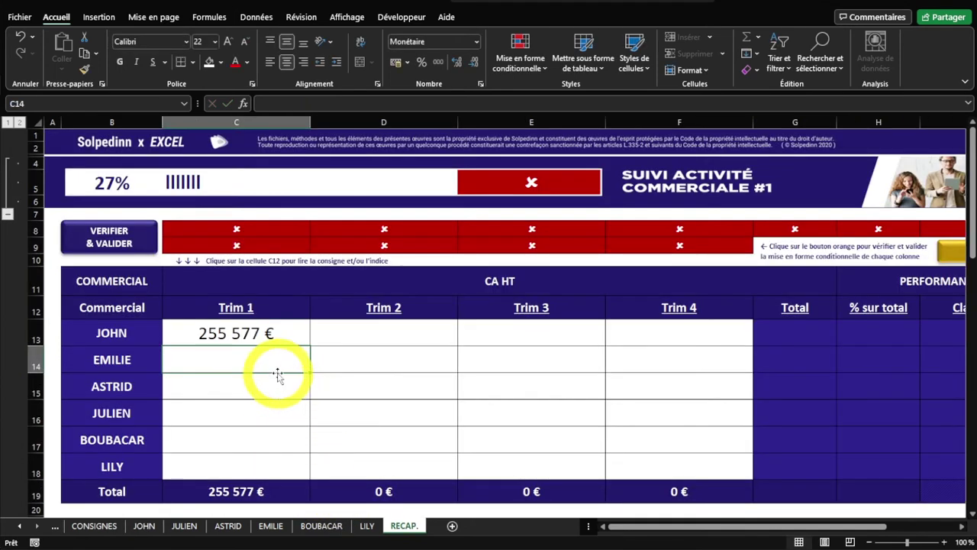
Step: In C14 of RECAP., enter a formula linking to C33 of the sheet named after the second salesperson
click(203, 344)
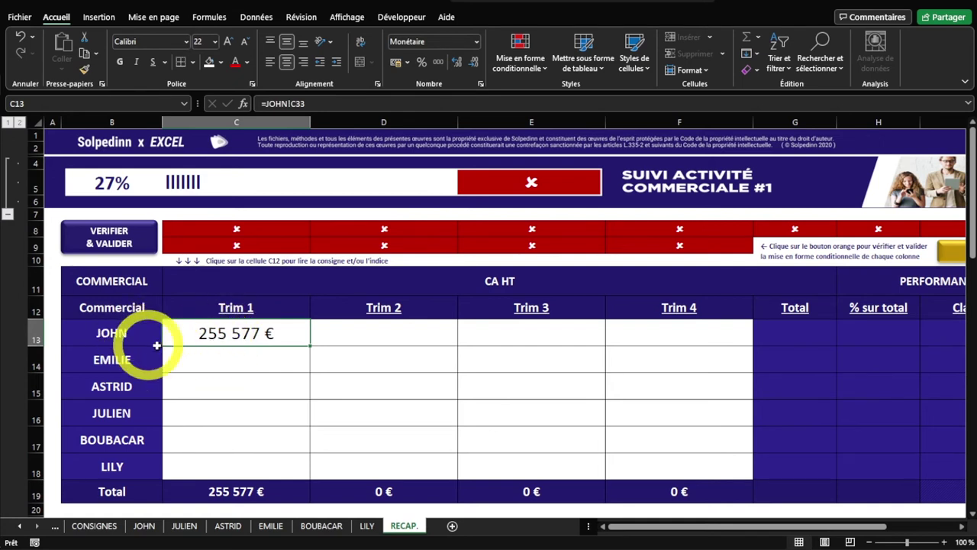
click(219, 357)
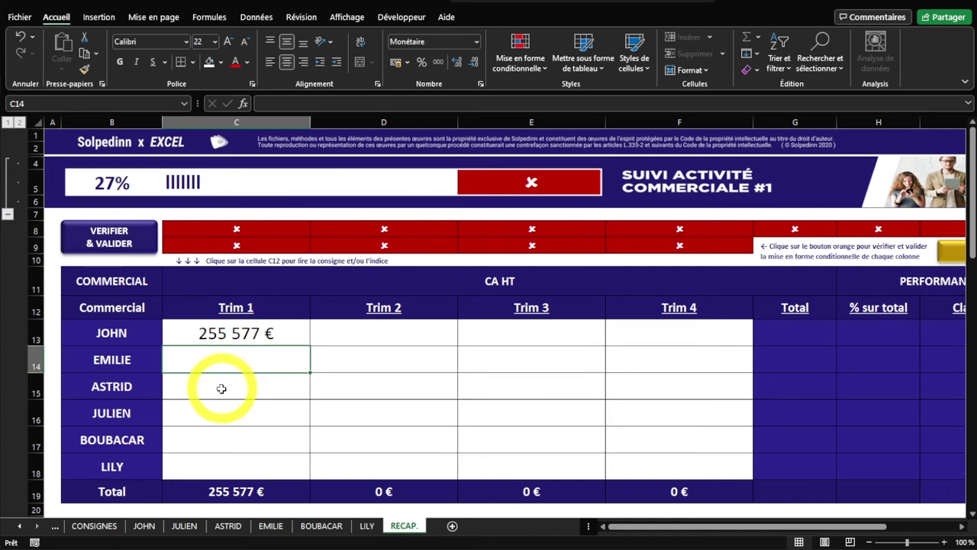
text(=)
click(271, 525)
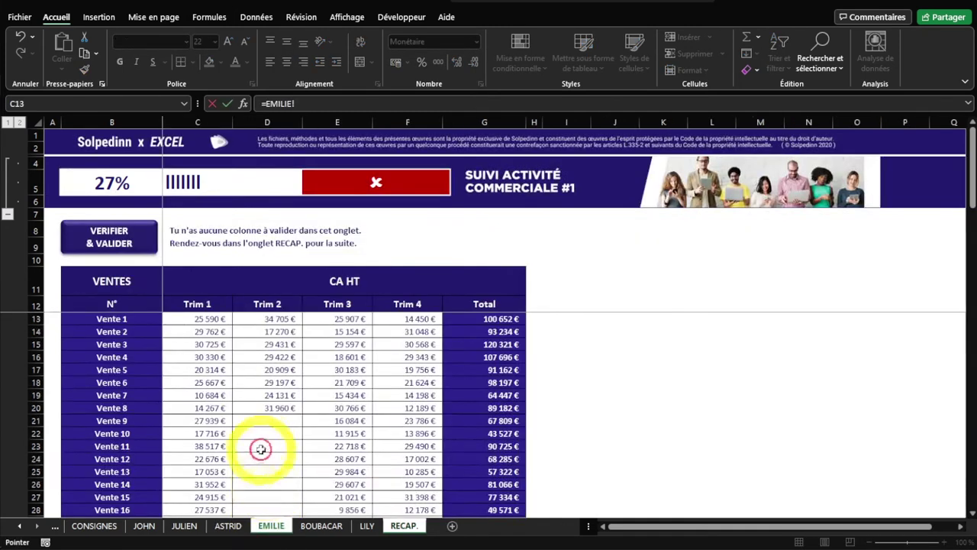
scroll(260, 449, down, 5)
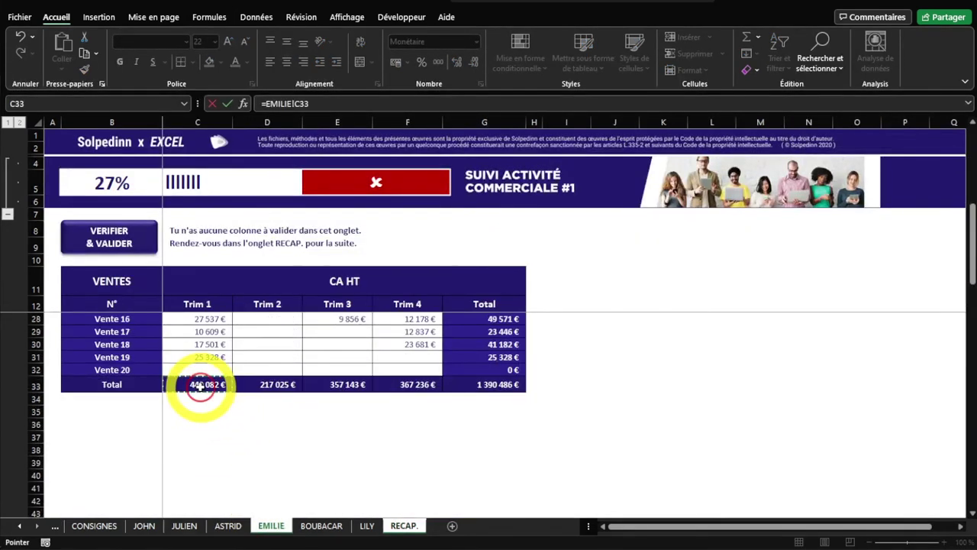
key(Return)
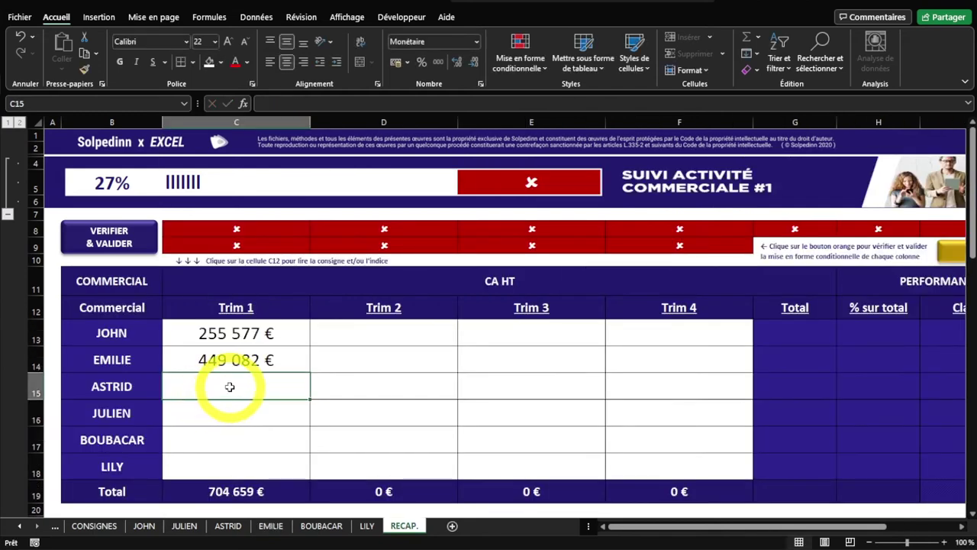
Step: In C15 of RECAP., enter a formula linking to C33 of the sheet named after the third salesperson
text(=)
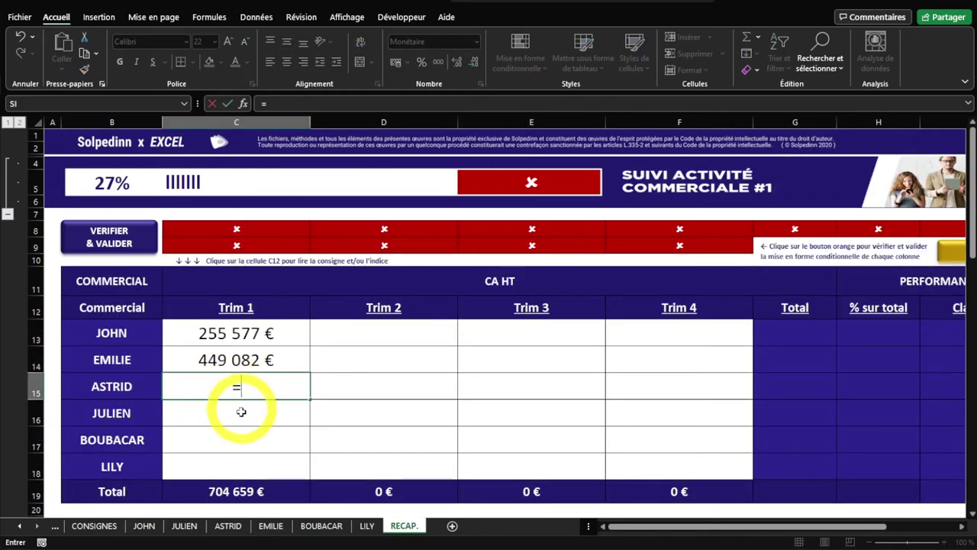
click(227, 525)
scroll(240, 433, down, 5)
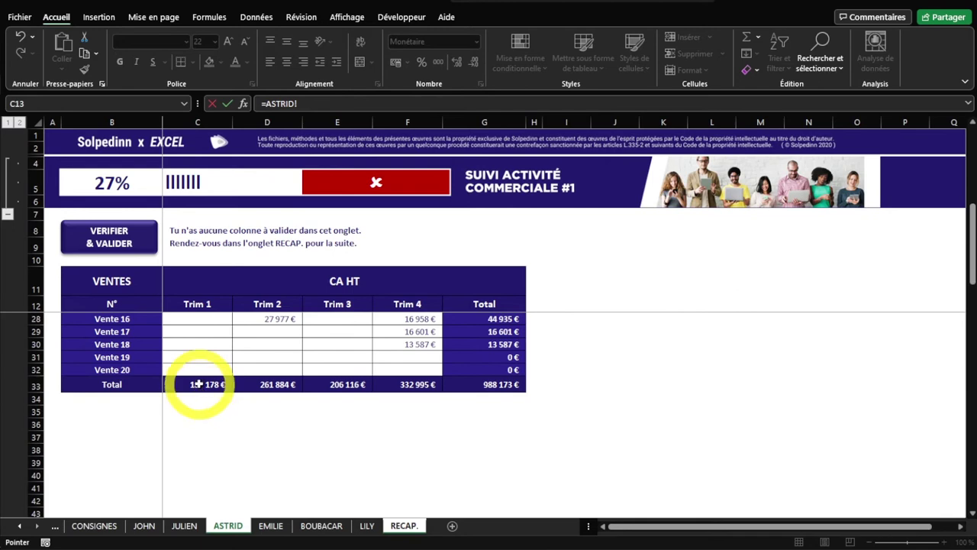
key(Return)
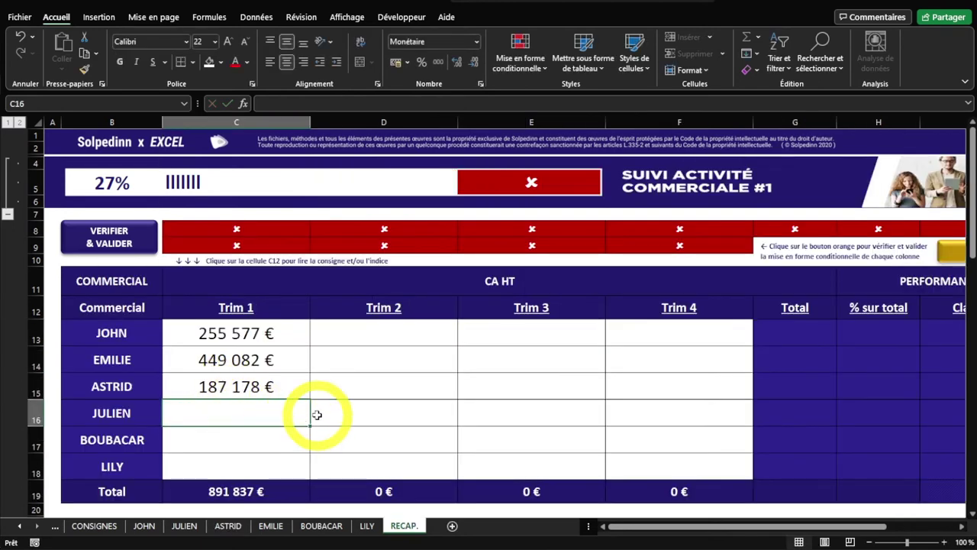
Step: Open the formula in C13 and examine its parts: the sheet name, the cell reference and the column letter
click(239, 333)
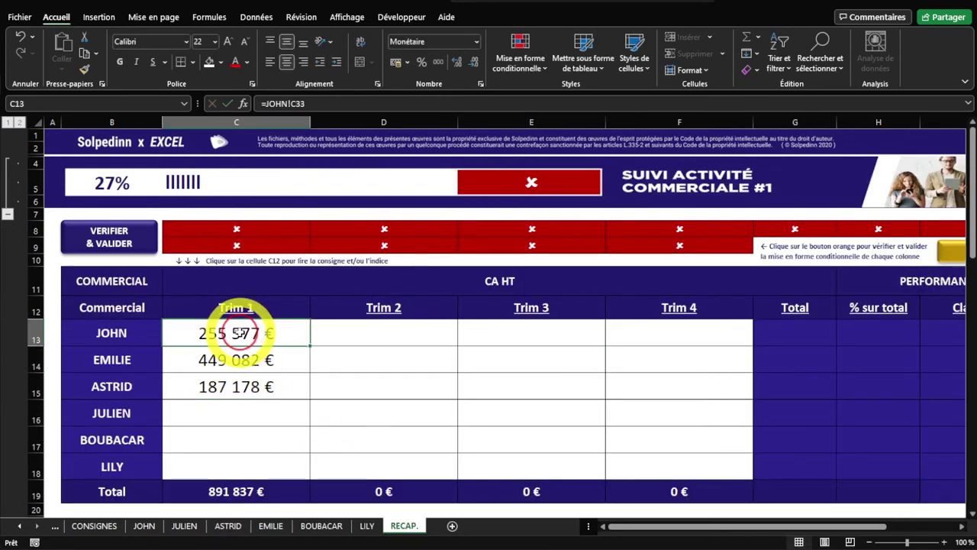
double_click(237, 334)
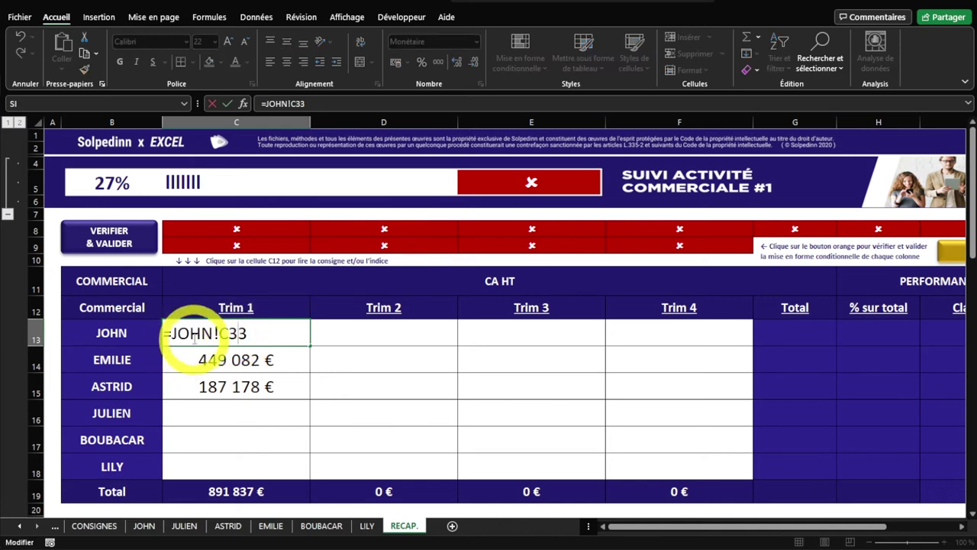
drag(172, 334, 216, 334)
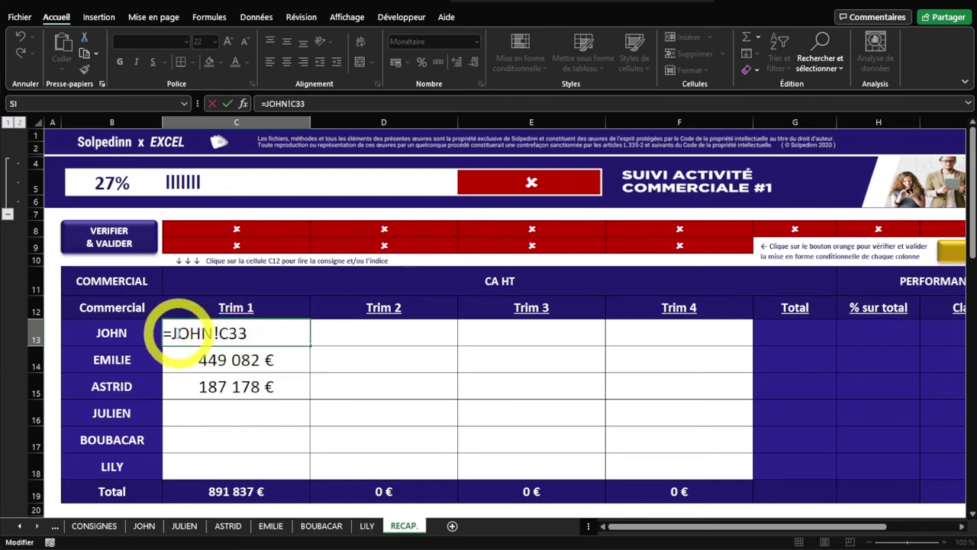
drag(172, 334, 181, 333)
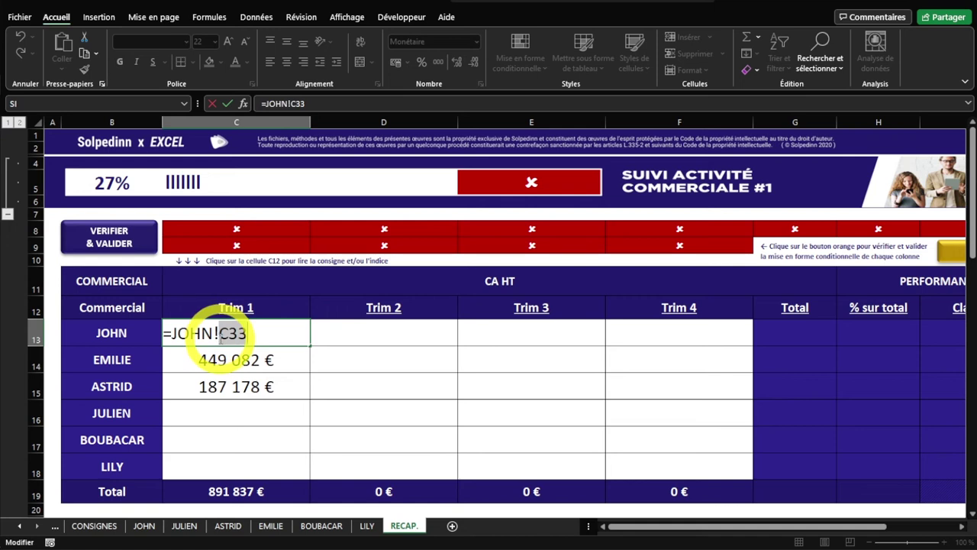
click(220, 334)
drag(220, 333, 228, 329)
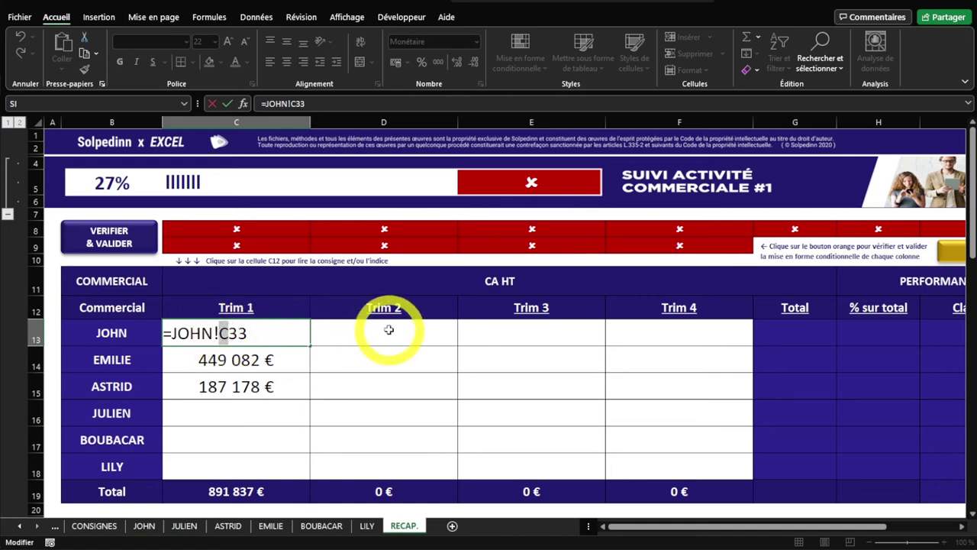
click(276, 358)
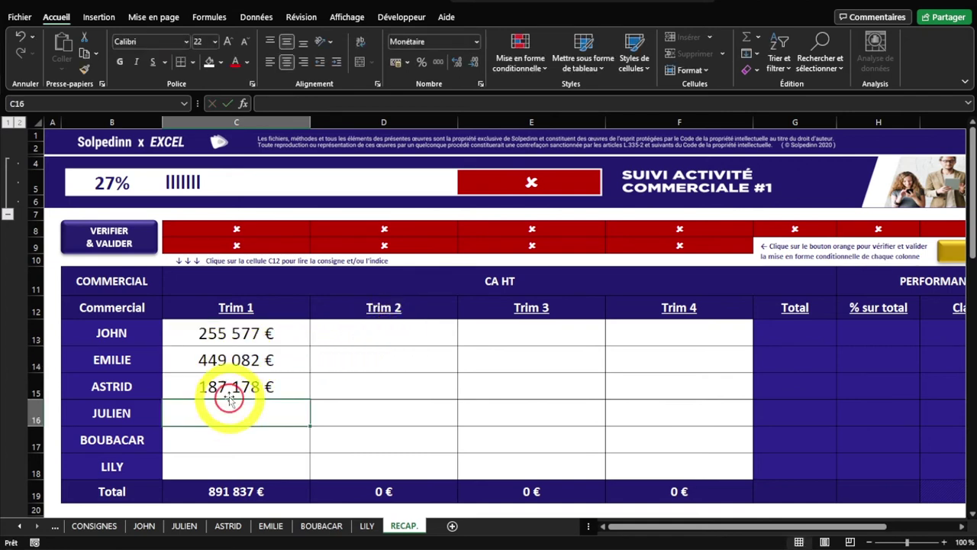
Step: Compare the sheet names used in the formulas of C13 and C14 with the salesperson names listed in B13:B18
click(231, 386)
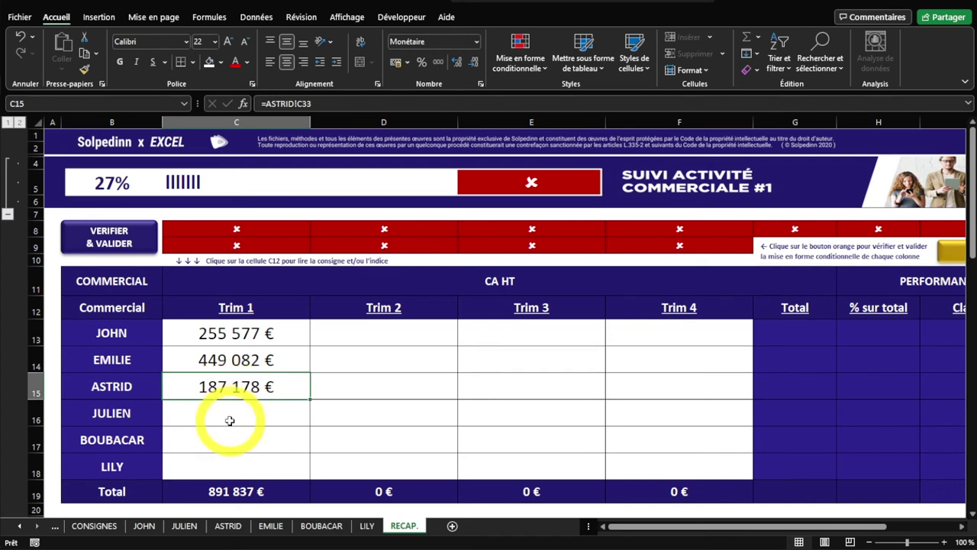
drag(143, 332, 211, 452)
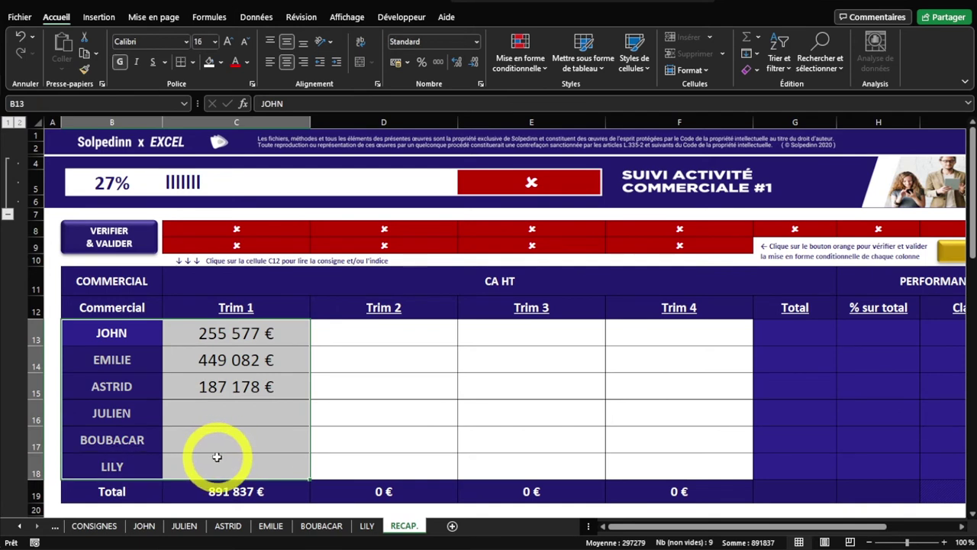
click(241, 336)
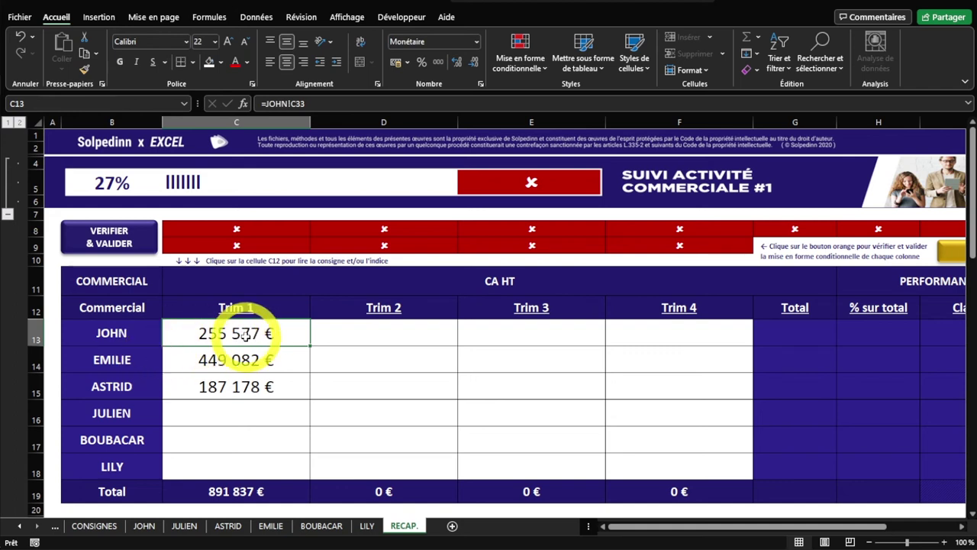
double_click(245, 336)
mouse_move(172, 333)
mouse_down()
mouse_move(234, 327)
mouse_move(173, 336)
mouse_up()
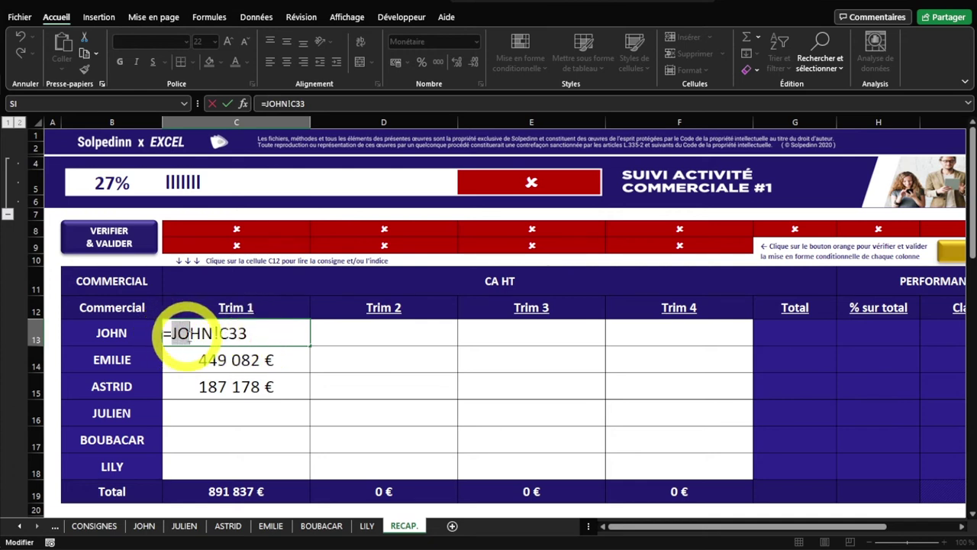
key(Return)
double_click(236, 358)
drag(171, 356, 299, 366)
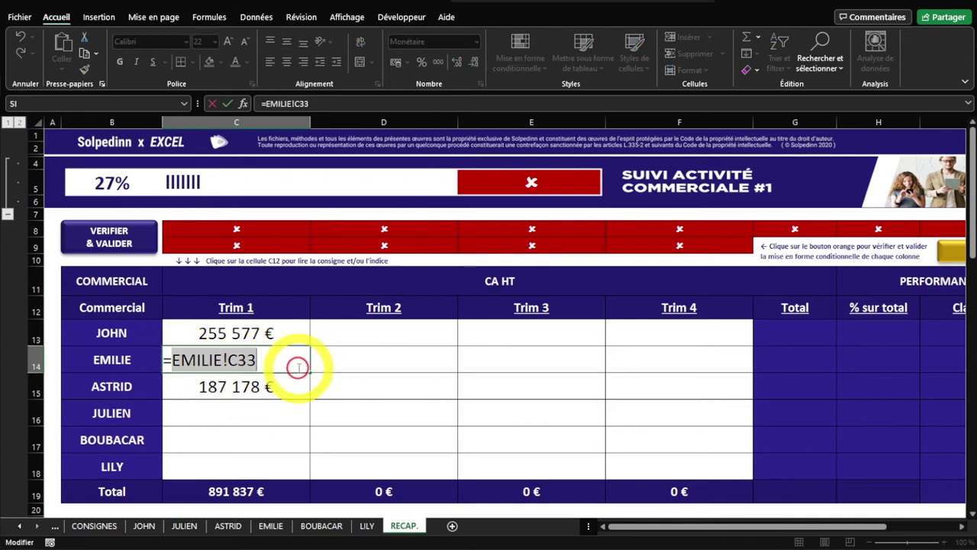
key(Return)
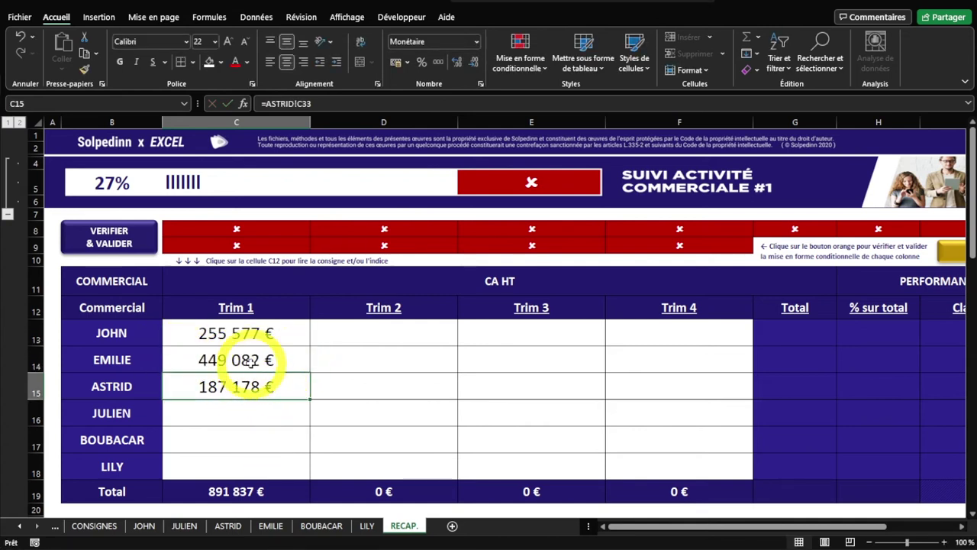
click(244, 334)
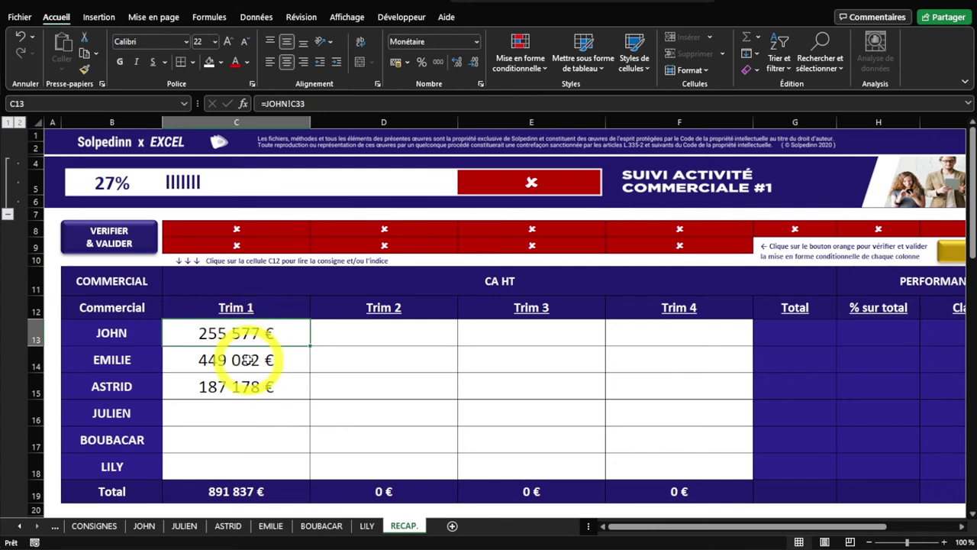
click(123, 334)
drag(122, 334, 131, 471)
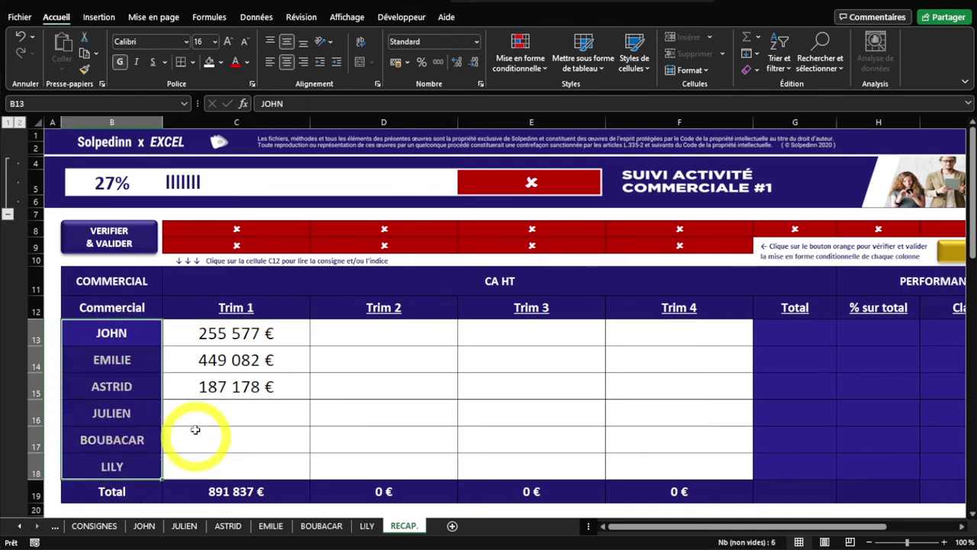
Step: Replace the formula in C13 with =B13&"!C33" so the sheet reference is built as text from the salesperson's name
click(235, 341)
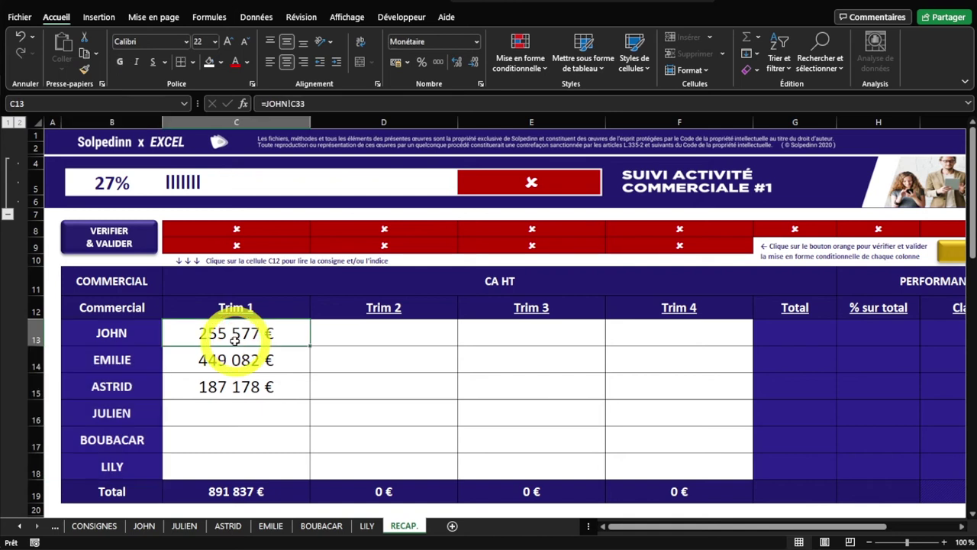
double_click(235, 341)
drag(169, 334, 323, 331)
key(BackSpace)
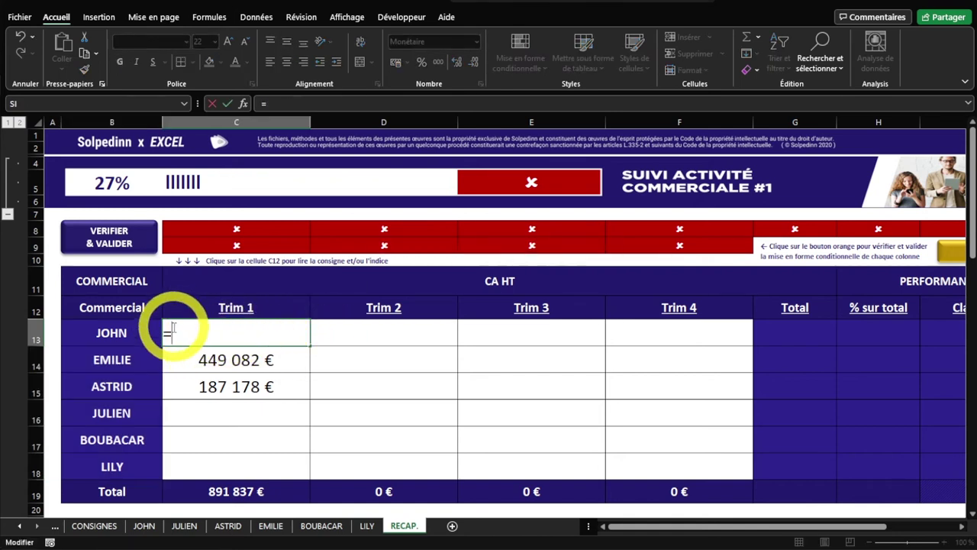
click(116, 336)
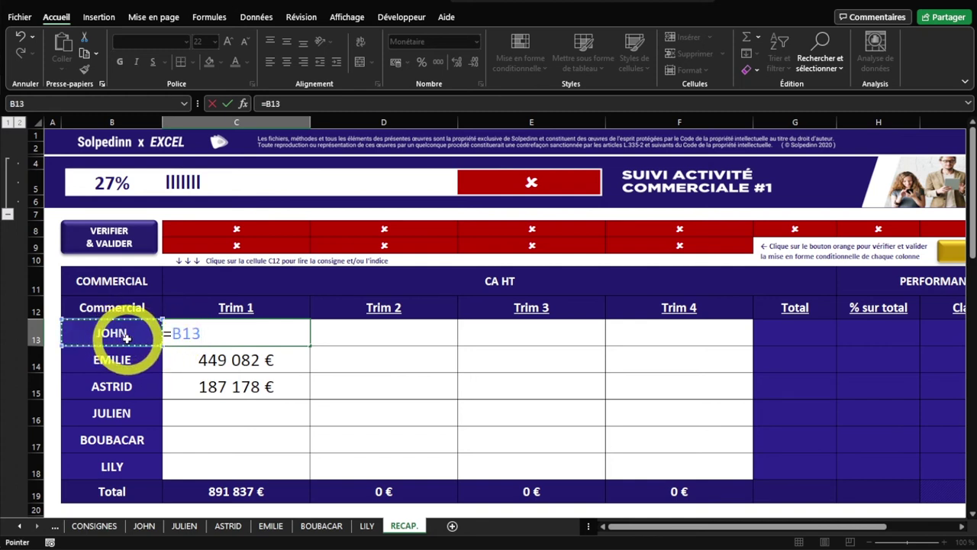
text(&")
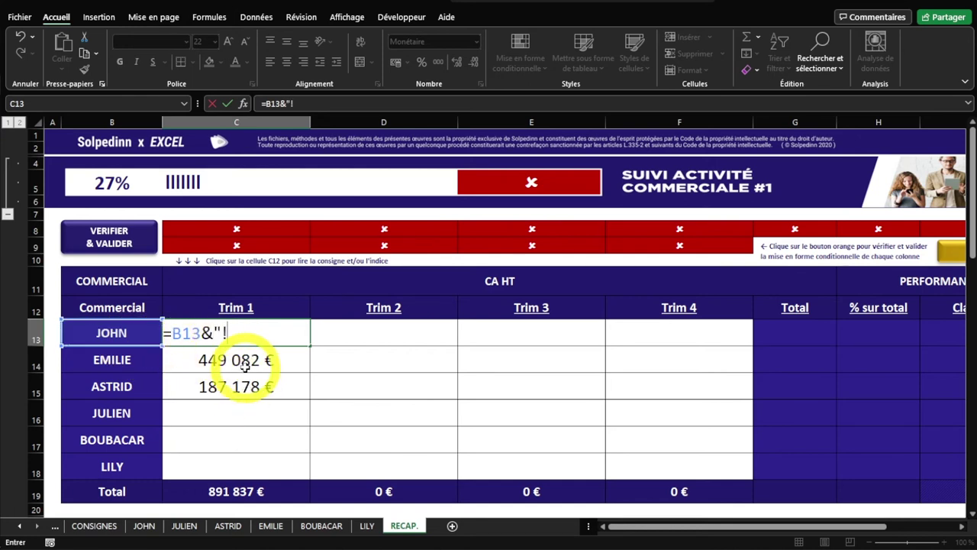
text(!C33")
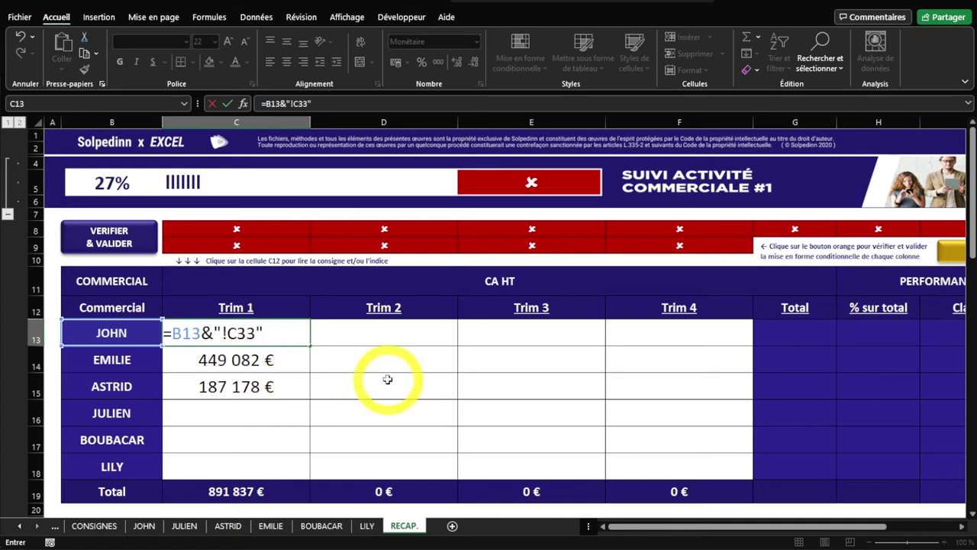
key(Return)
Step: Fill the text-building formula from C13 down to C18
click(297, 332)
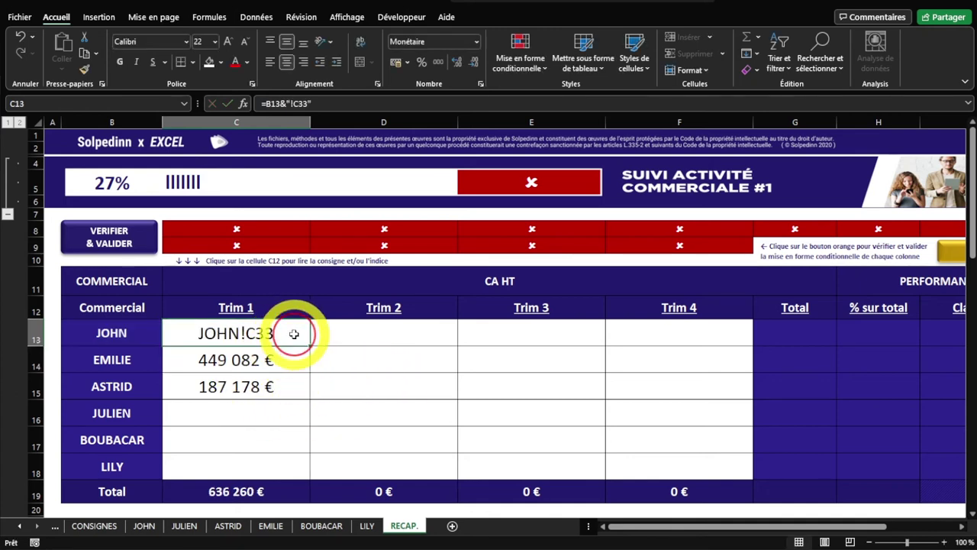
drag(309, 346, 283, 467)
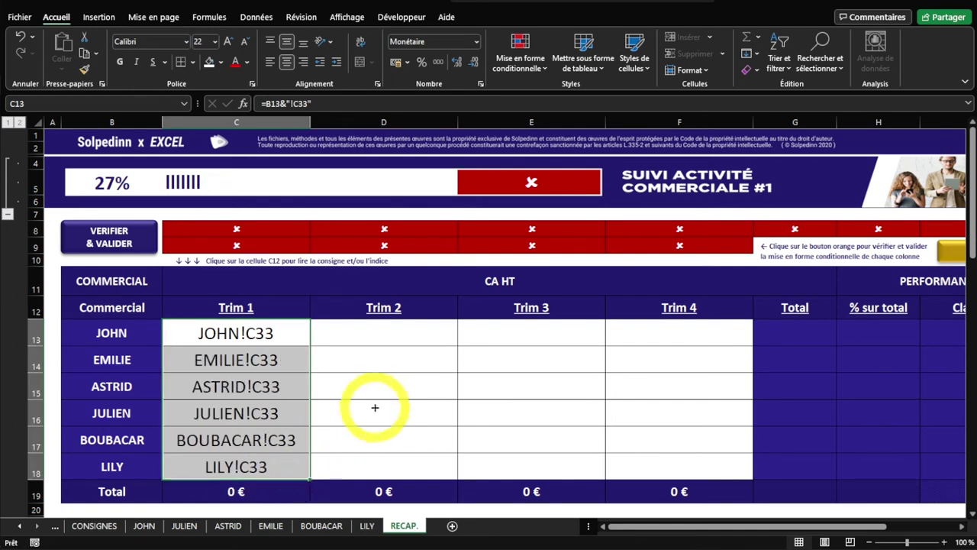
click(376, 392)
click(236, 334)
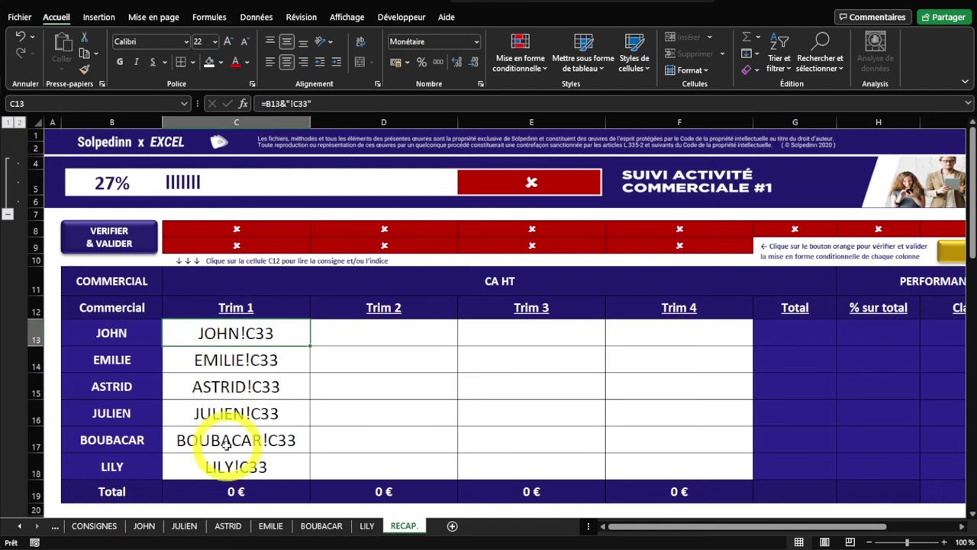
Step: Wrap the expression in C13 in the INDIRECT function, giving =INDIRECT(B13&"!C33")
click(216, 336)
key(Return)
double_click(175, 333)
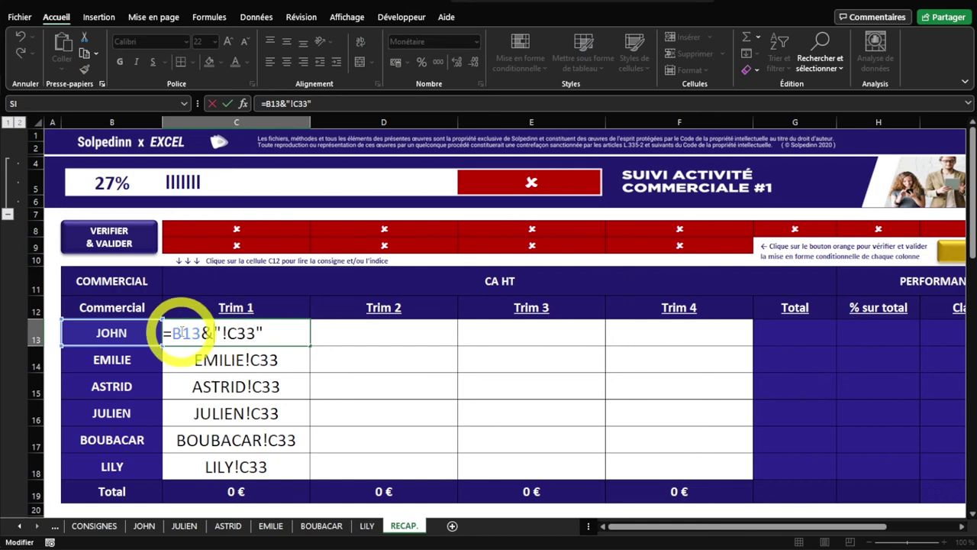
mouse_move(175, 334)
mouse_down()
mouse_move(239, 332)
mouse_move(175, 337)
mouse_move(178, 321)
mouse_move(173, 334)
mouse_up()
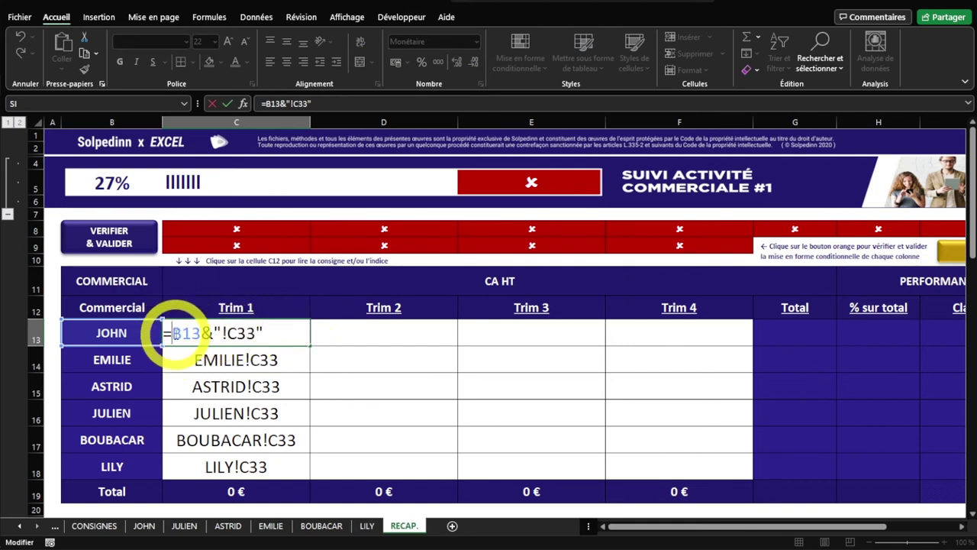
text(INDIRECt)
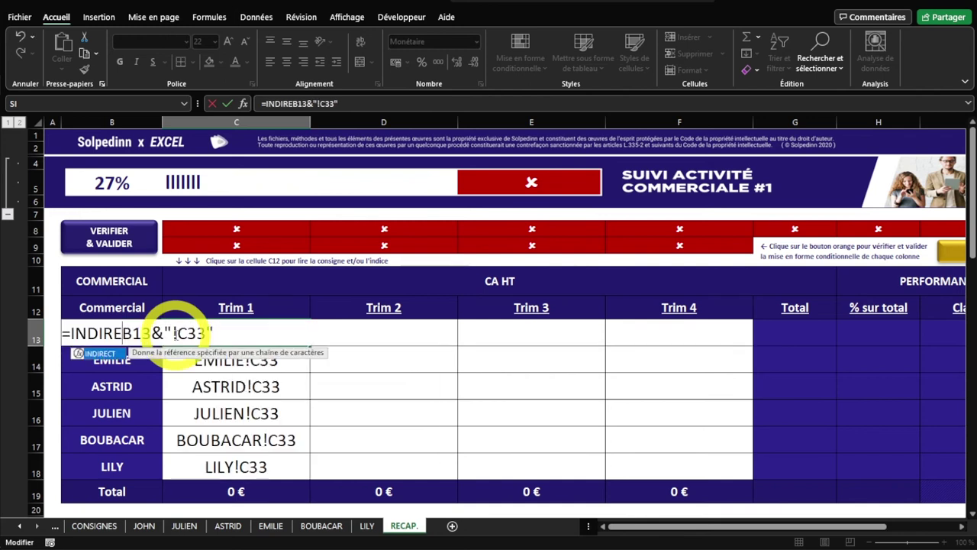
key(BackSpace)
text(T)
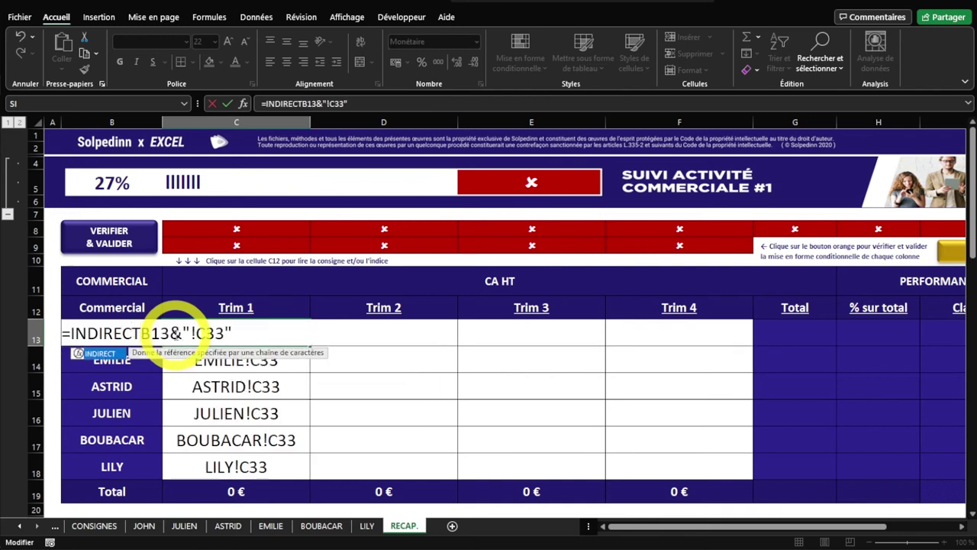
text(()
text())
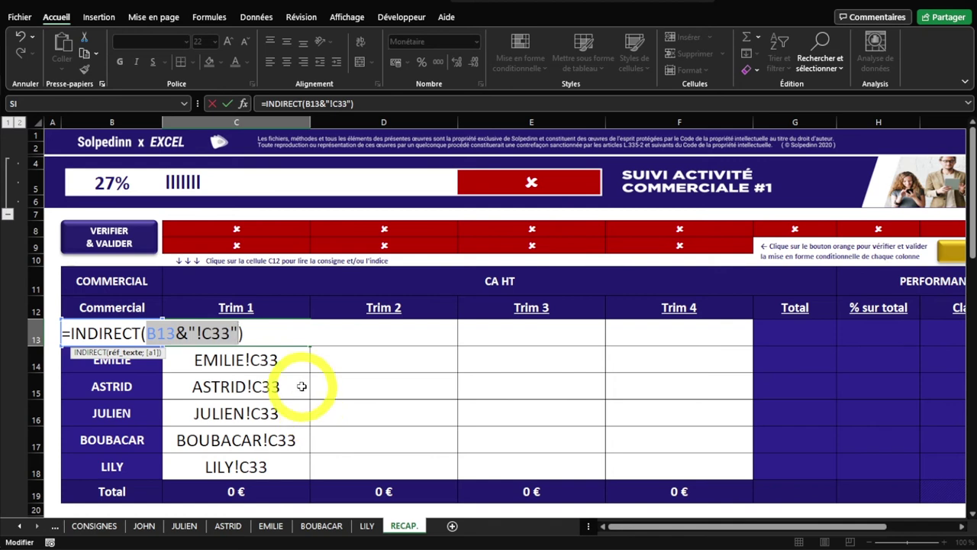
key(Return)
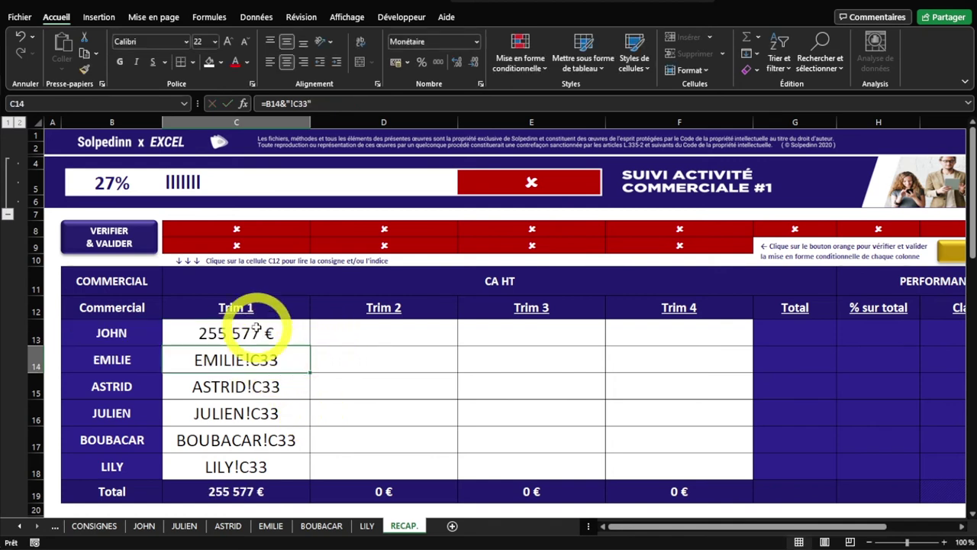
Step: Fill the INDIRECT formula from C13 down to C18 for all the salespeople
click(222, 328)
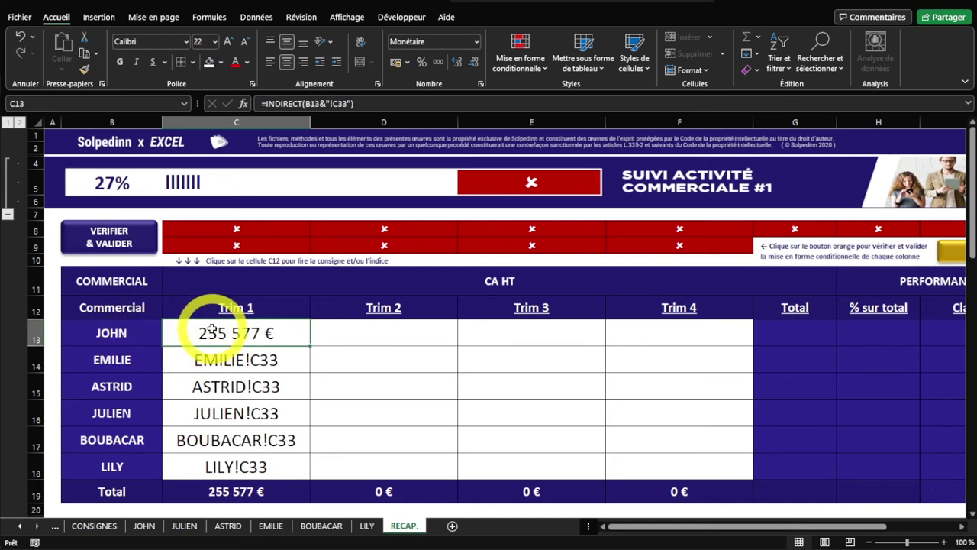
drag(310, 345, 293, 468)
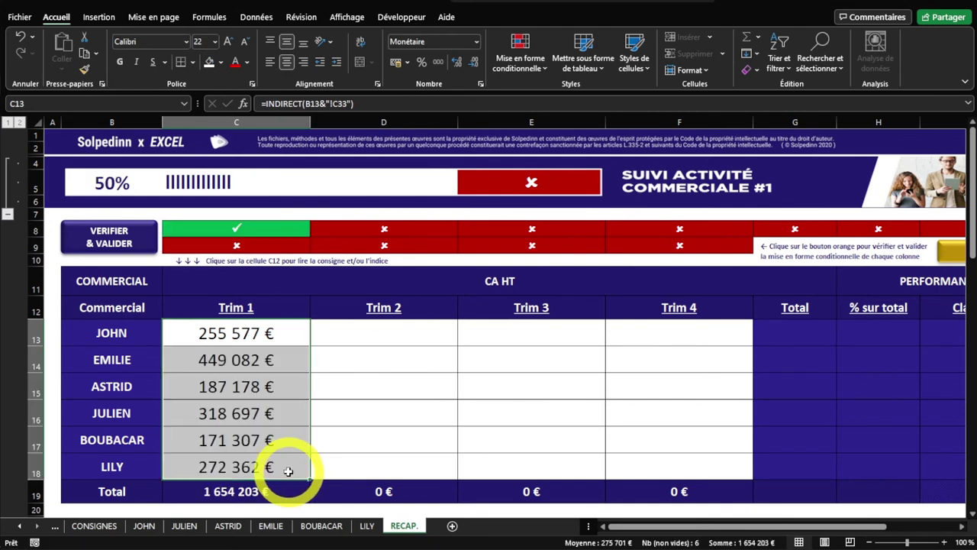
click(290, 468)
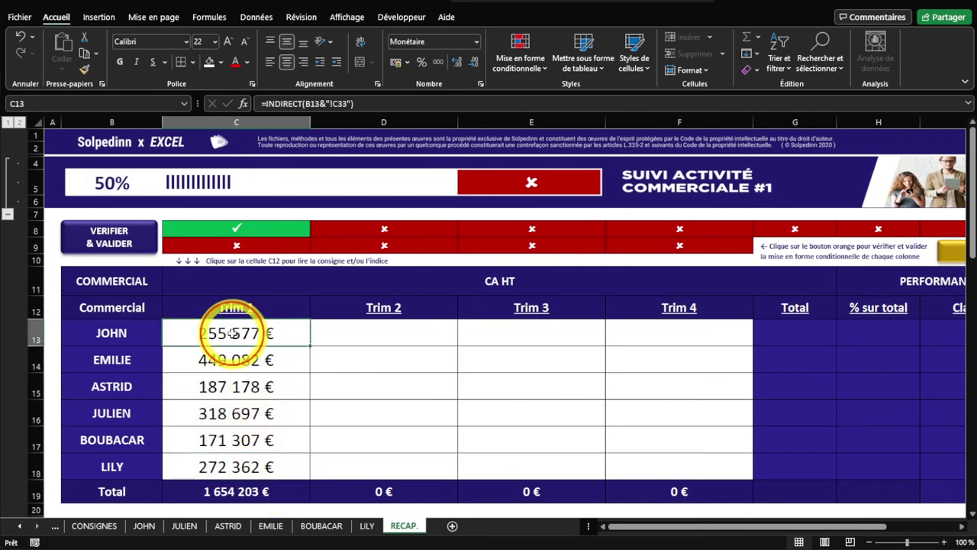
drag(114, 336, 140, 451)
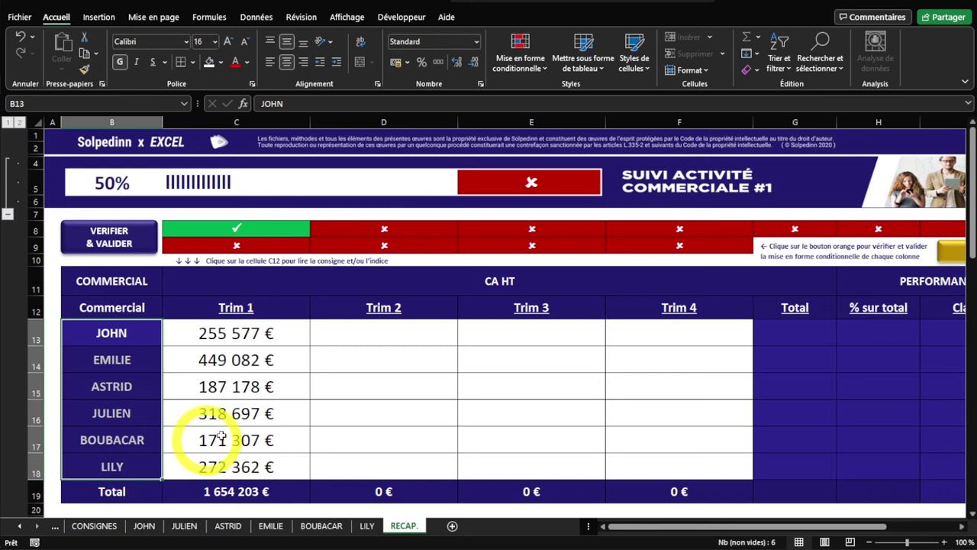
click(294, 406)
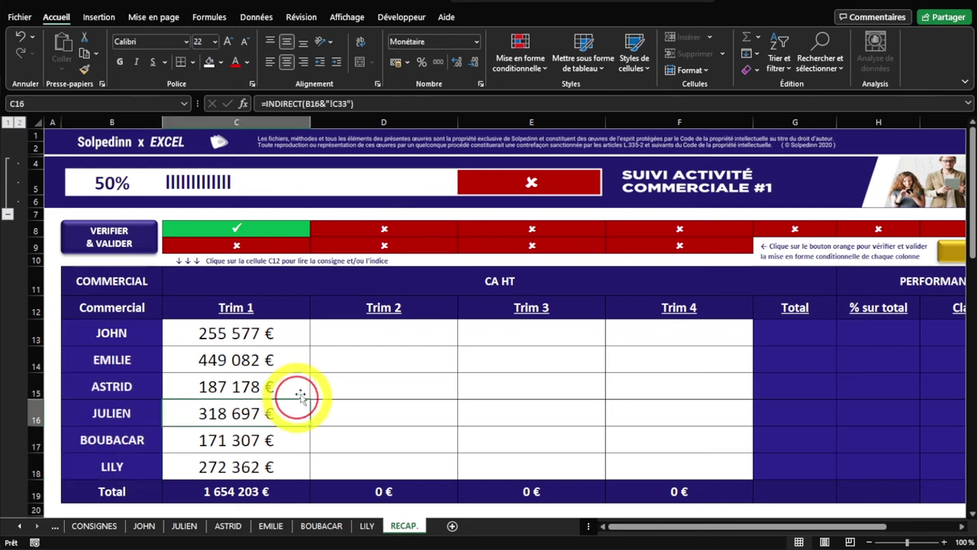
Step: On the first salesperson's sheet, examine which column and cell hold the Trim 2 total
click(145, 527)
click(263, 394)
scroll(267, 450, up, 1)
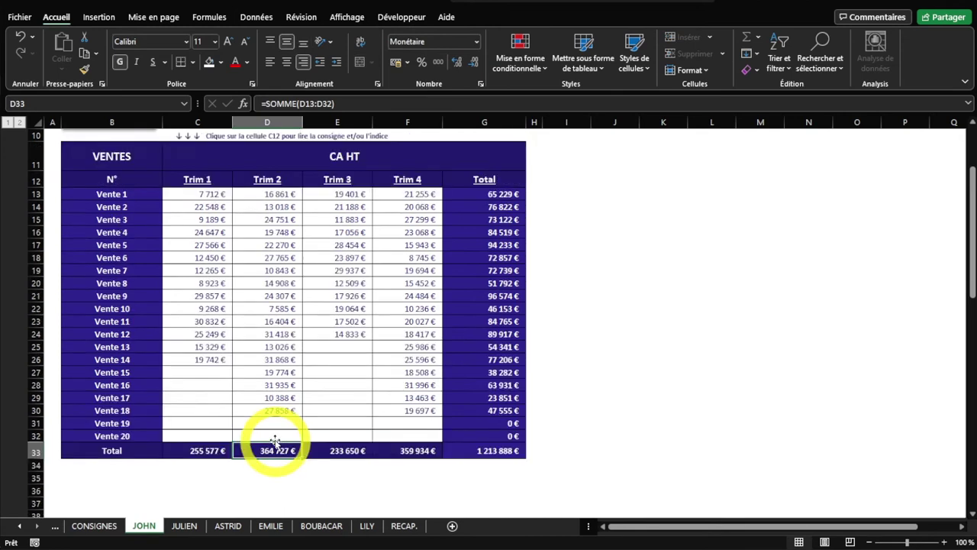
scroll(275, 441, up, 1)
click(277, 123)
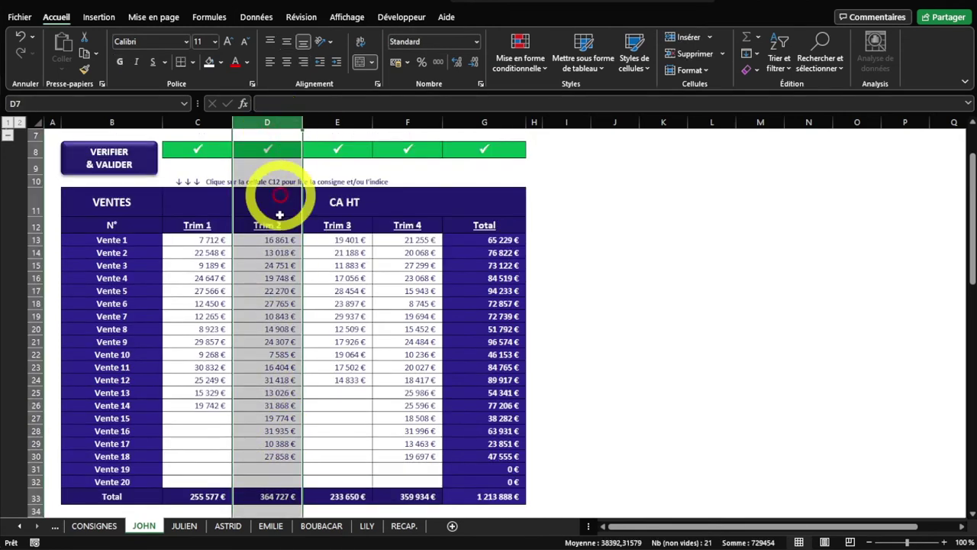
scroll(267, 462, down, 1)
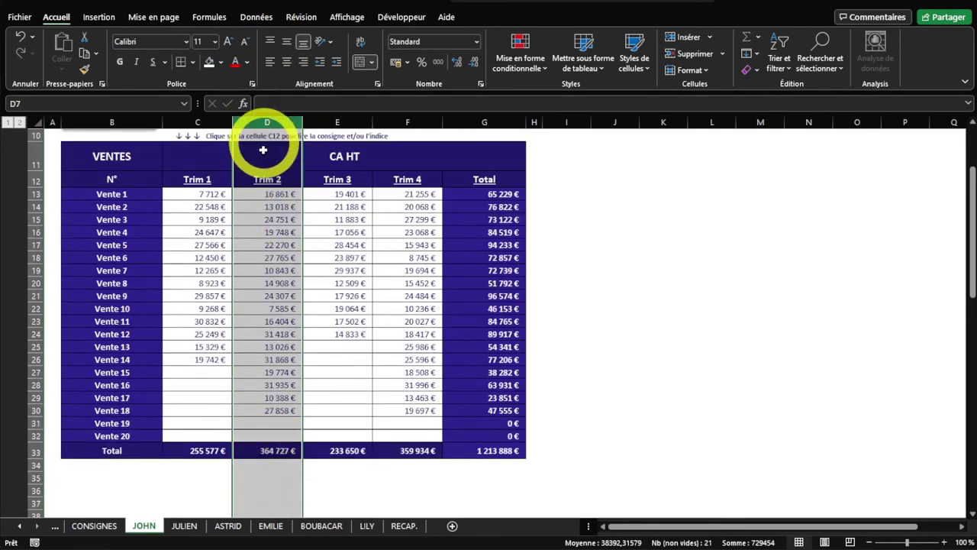
click(262, 450)
Step: Copy the C13 formula text from the RECAP. sheet into D13 and change its reference to give =INDIRECT(B13&"!D33")
click(402, 527)
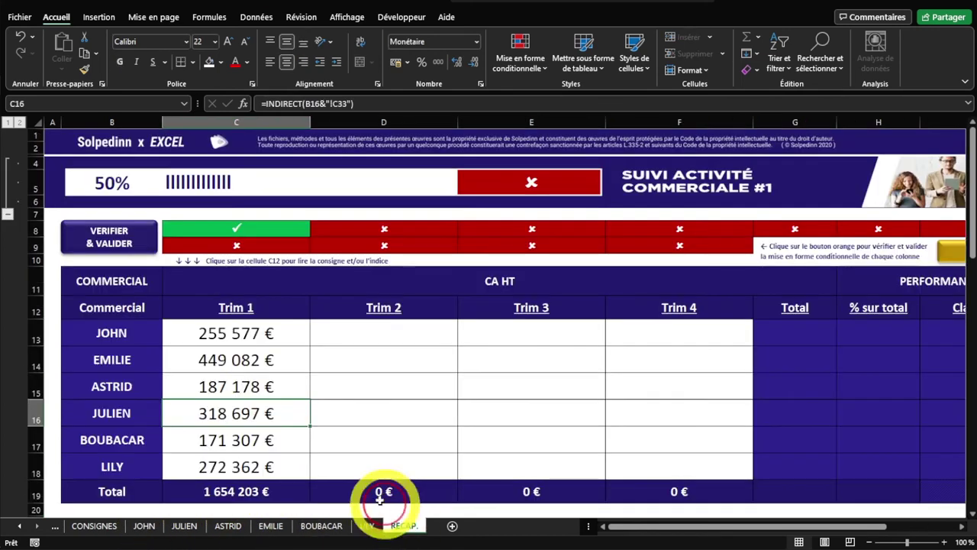
double_click(235, 334)
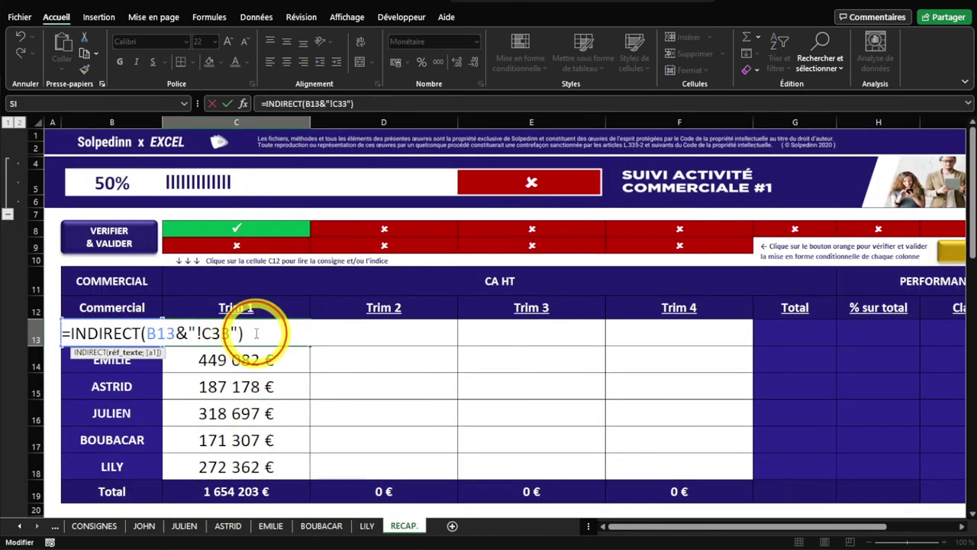
drag(62, 333, 260, 331)
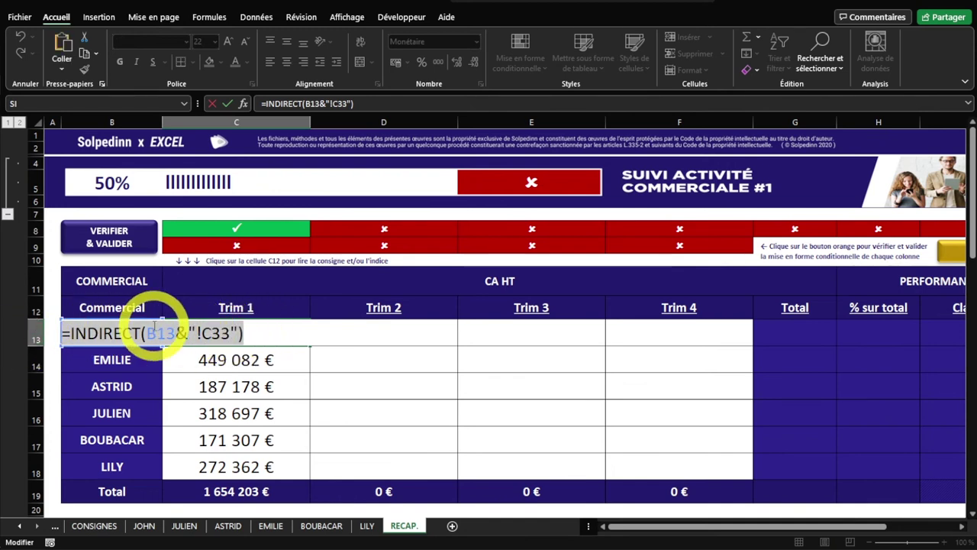
click(393, 338)
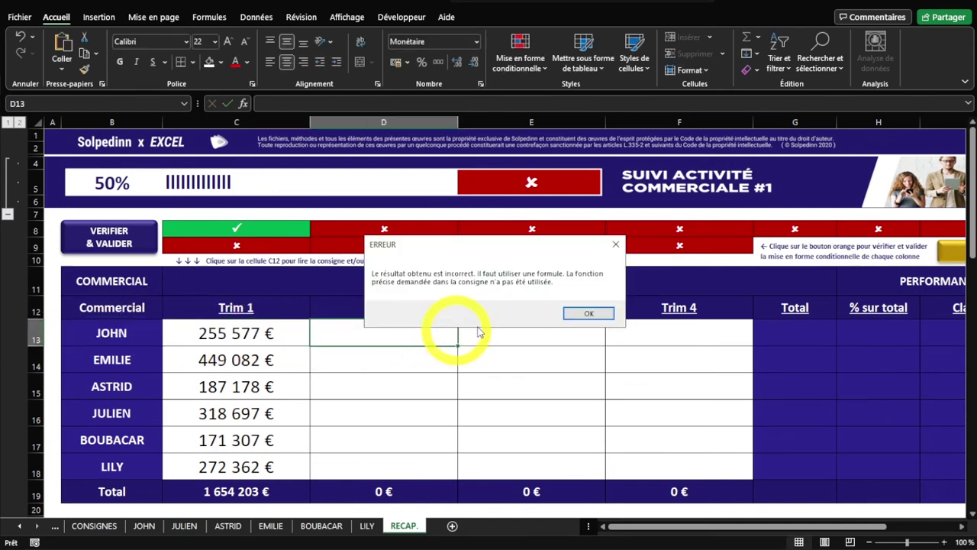
click(579, 313)
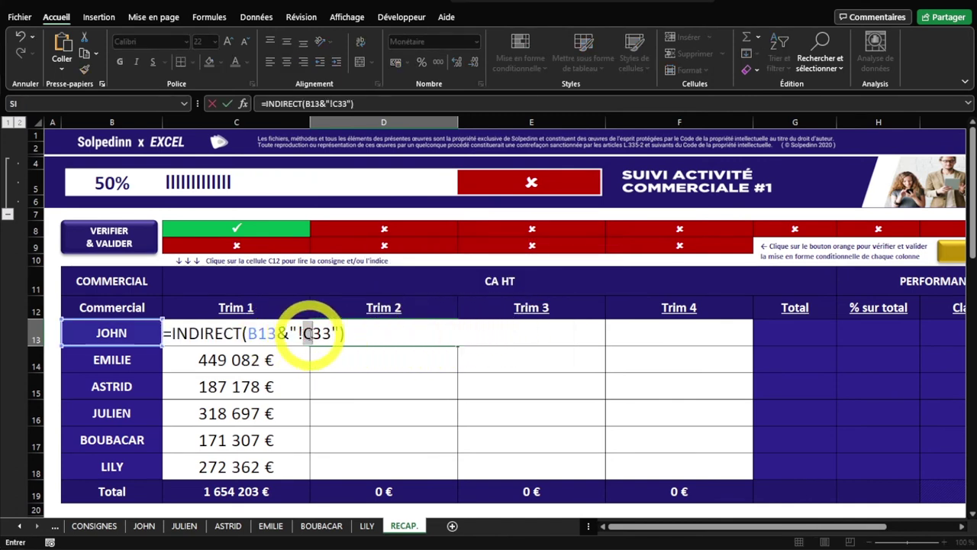
click(282, 334)
click(297, 333)
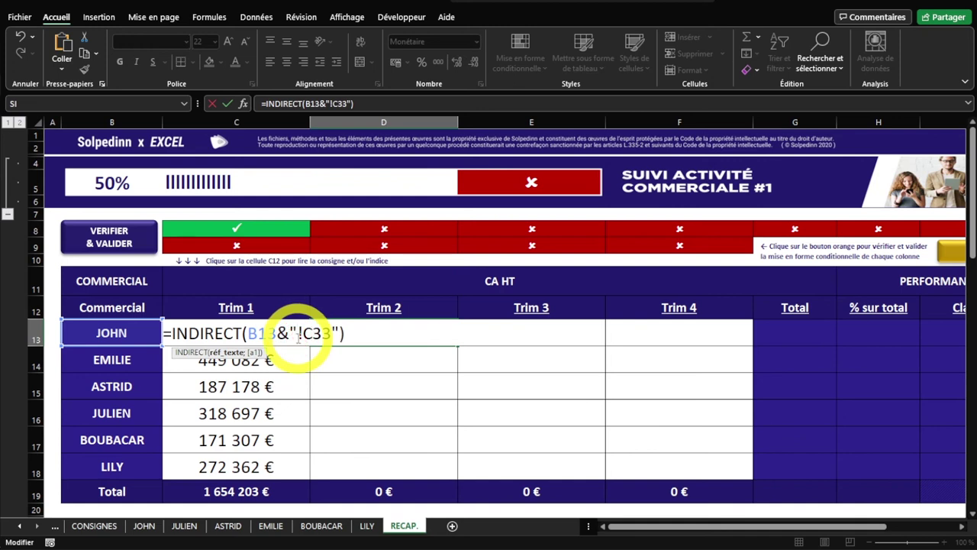
drag(303, 334, 310, 334)
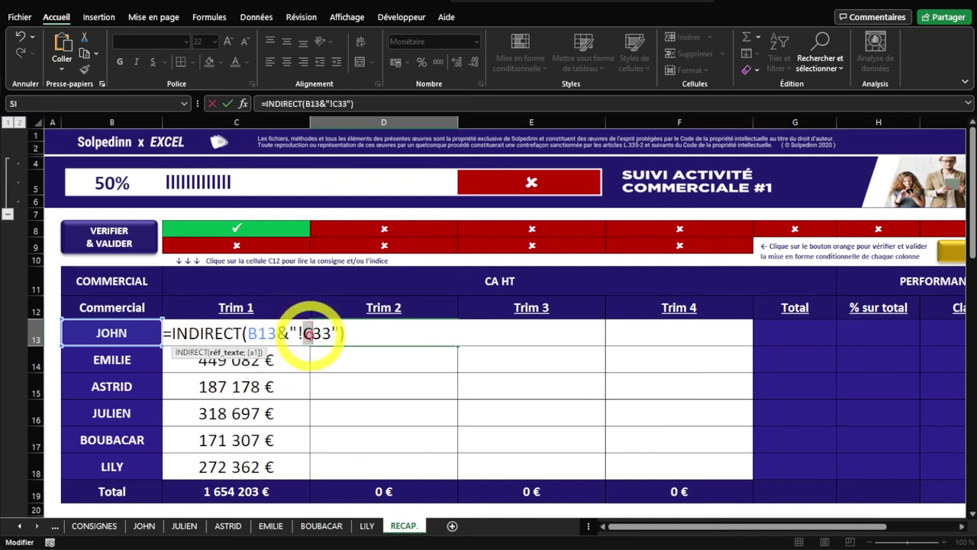
text(D)
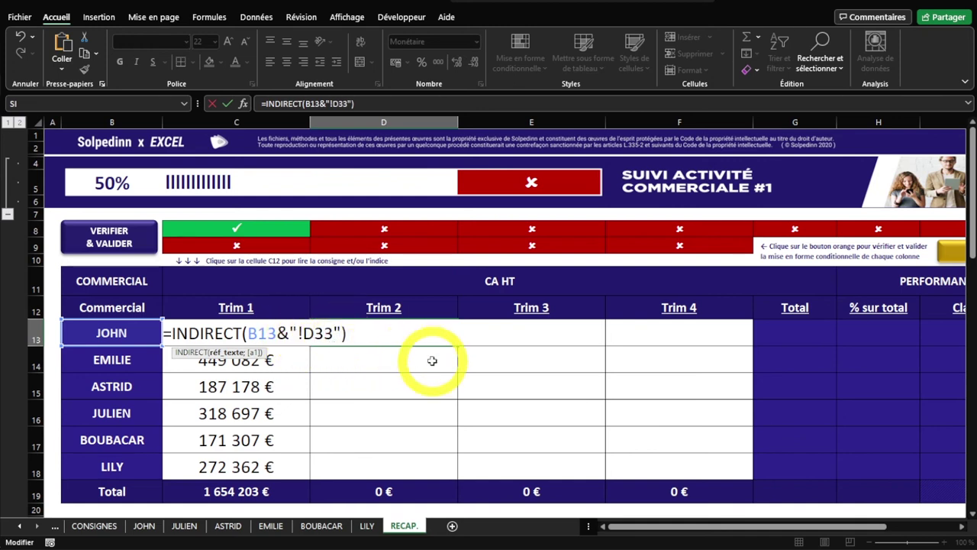
key(Return)
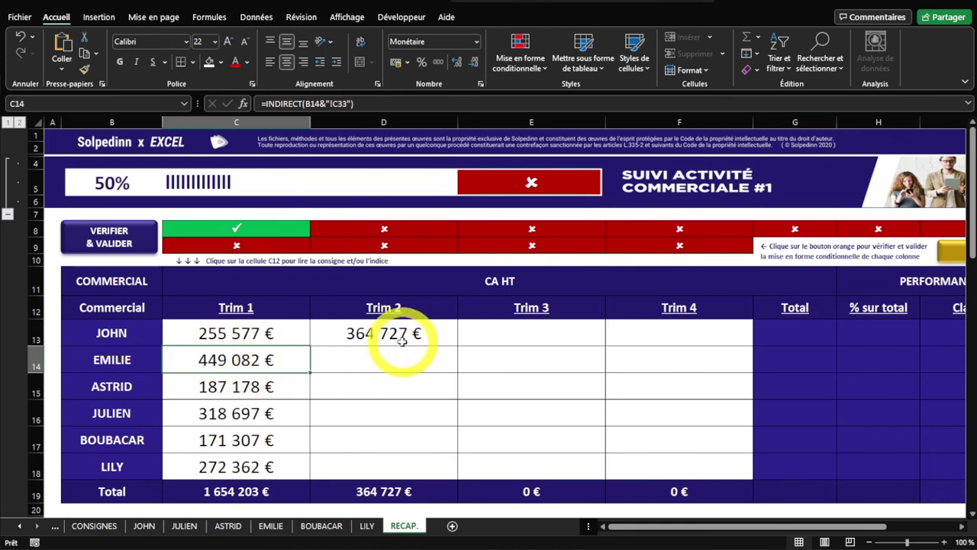
Step: Check D13 against cell D33 on the first salesperson's sheet, and fill the Trim 2 formula down to D18
click(404, 342)
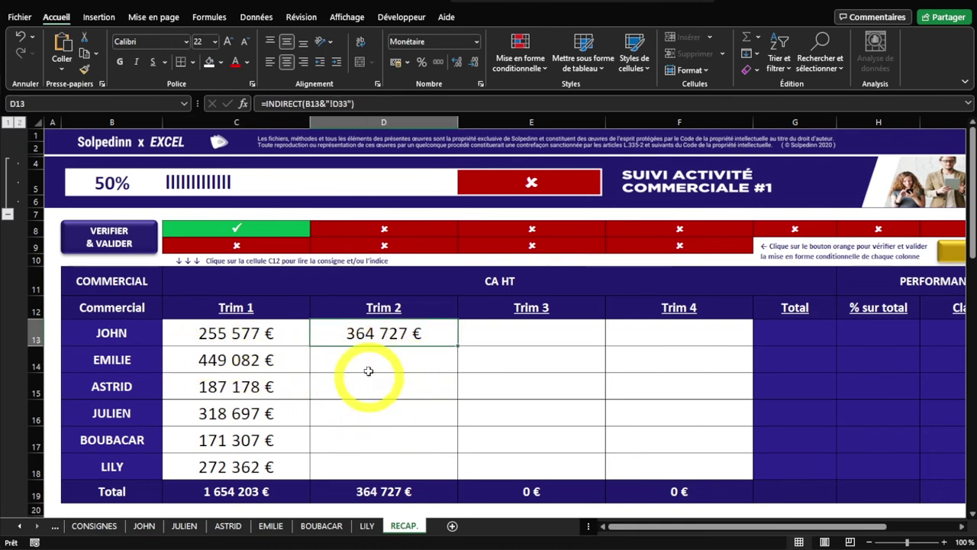
click(144, 525)
scroll(281, 397, down, 3)
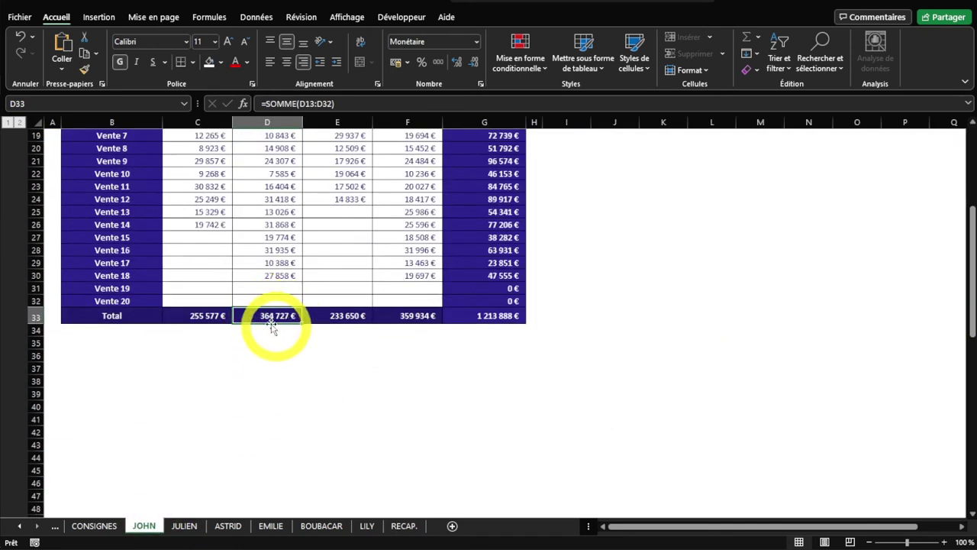
click(411, 525)
drag(458, 348, 451, 466)
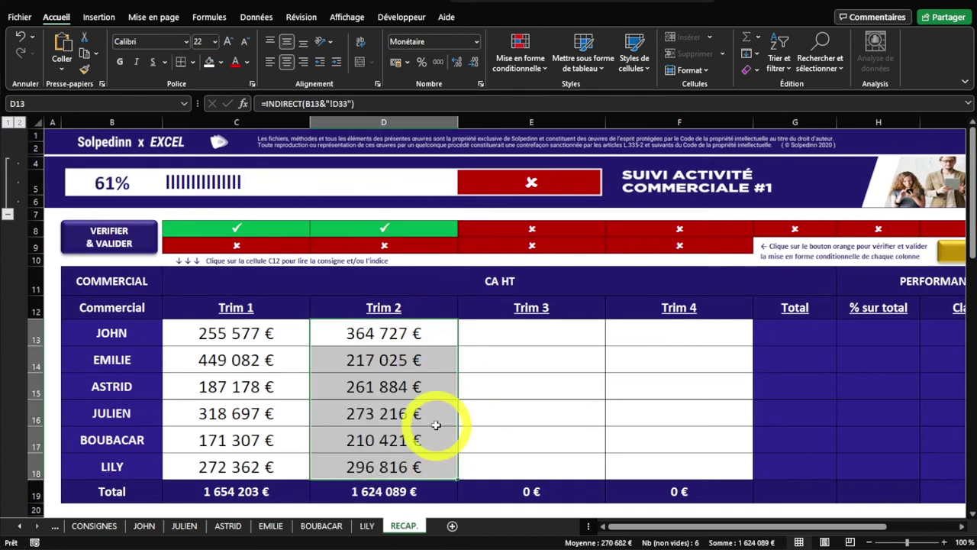
click(401, 336)
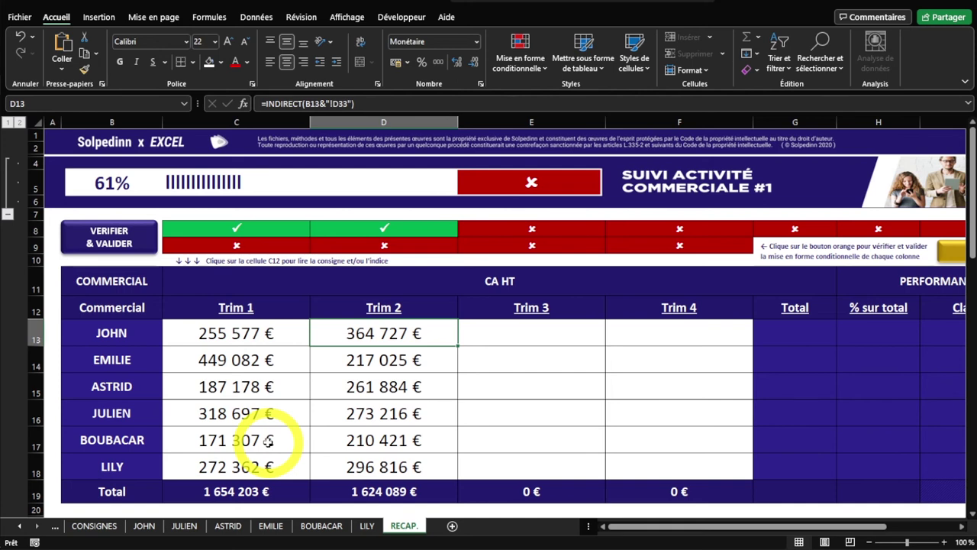
Step: Replace the first salesperson's name in B13 with the second one's, and compare the Trim 1 and Trim 2 values of both rows
drag(146, 334, 149, 468)
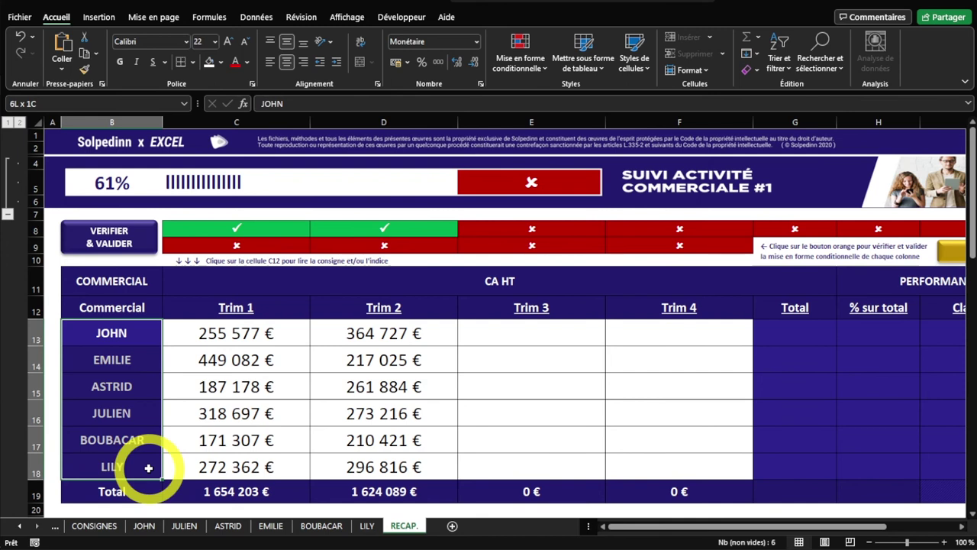
click(120, 335)
text(EMILIE)
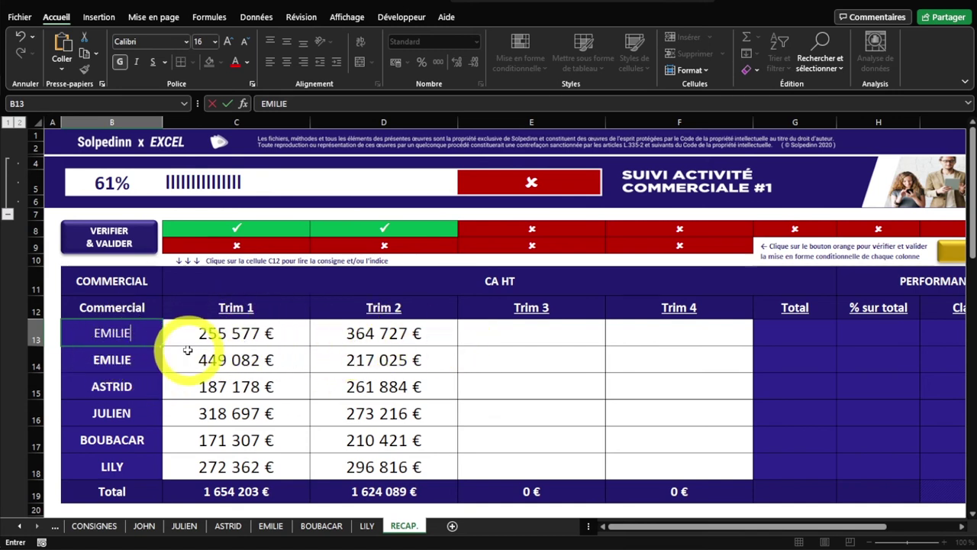
click(210, 339)
drag(212, 338, 399, 336)
drag(180, 360, 371, 360)
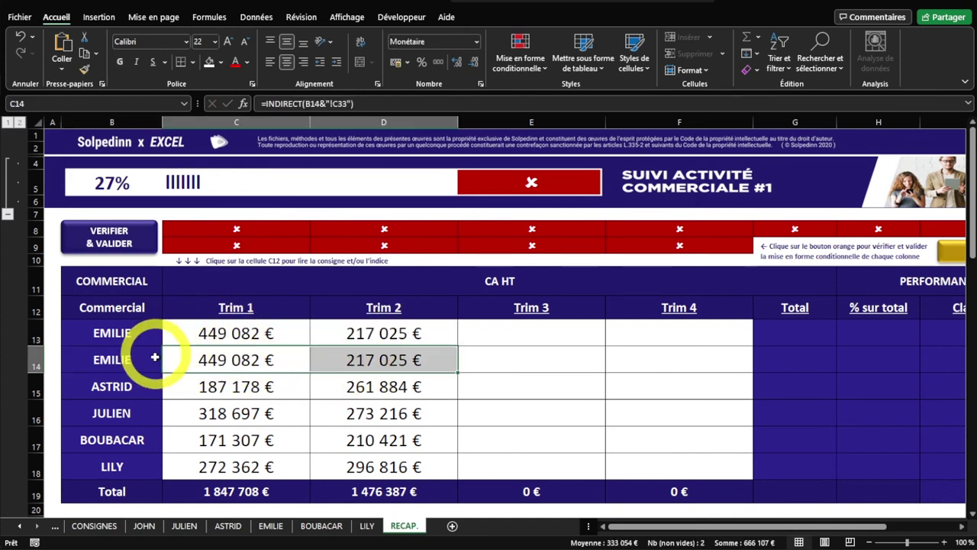
Step: Enter the first salesperson's name in B14 and check the Trim 1 and Trim 2 values in that row
click(124, 364)
text(JO)
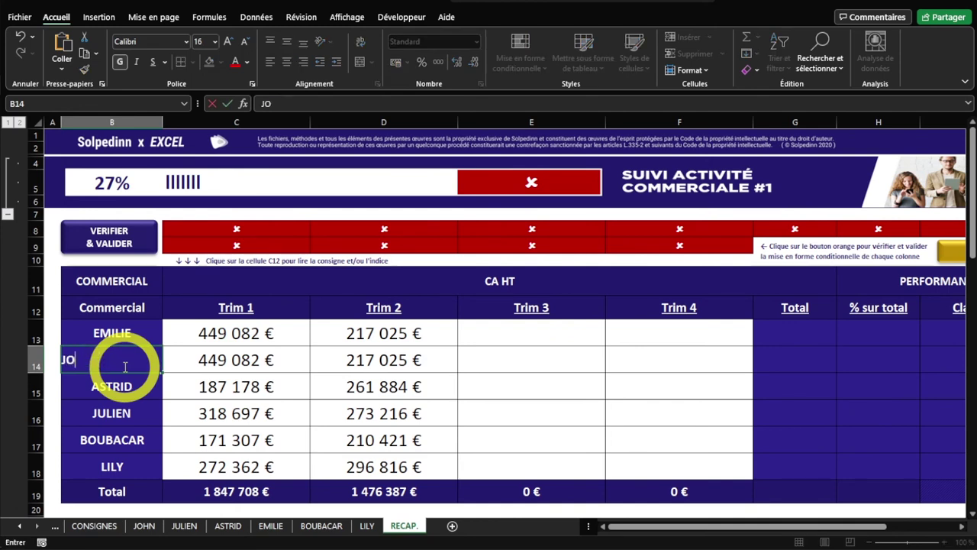
key(Return)
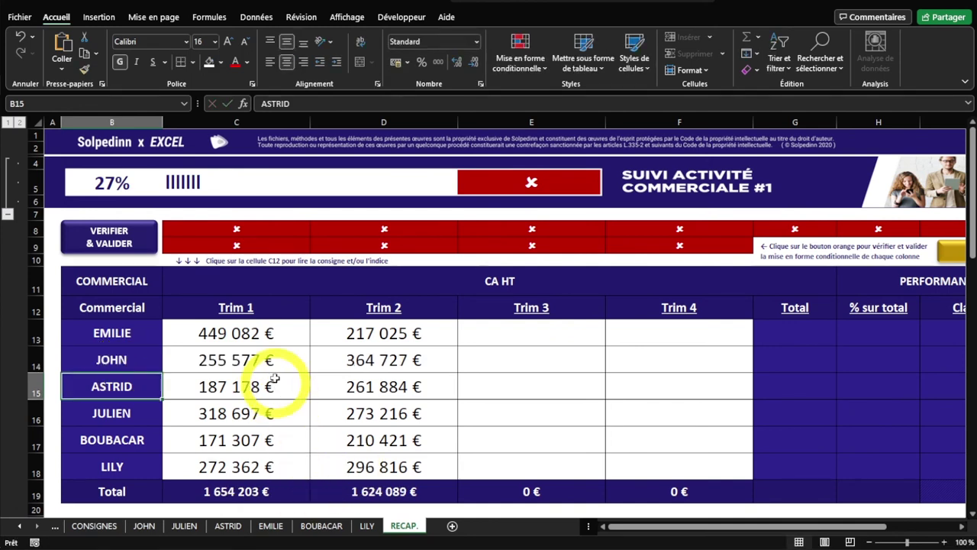
drag(271, 365, 332, 365)
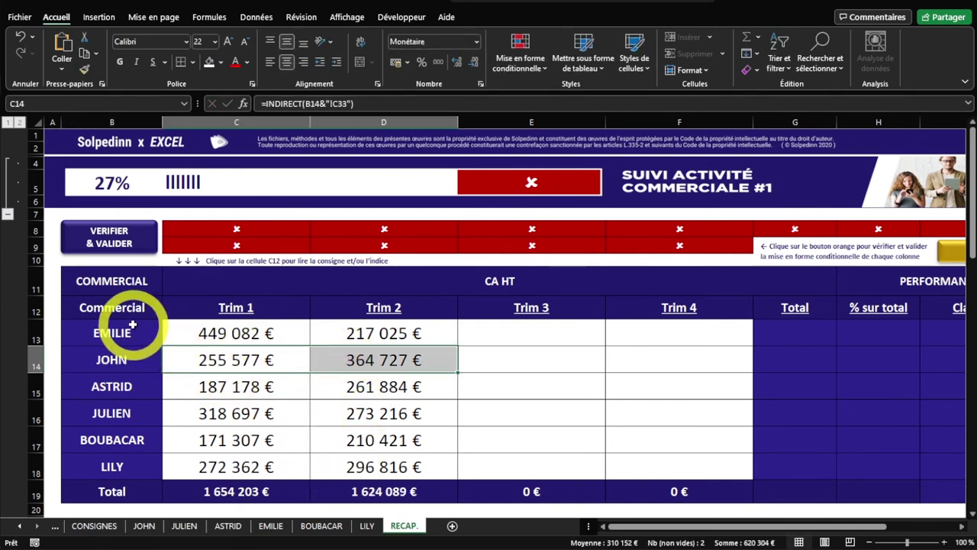
Step: Undo both salesperson name changes in B13 and B14
key(ctrl+z)
key(ctrl+z)
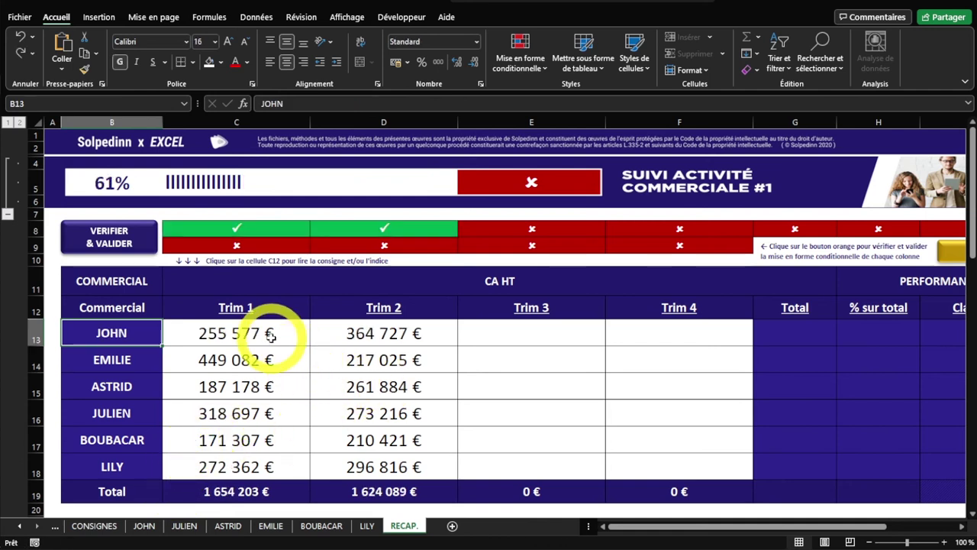
click(271, 336)
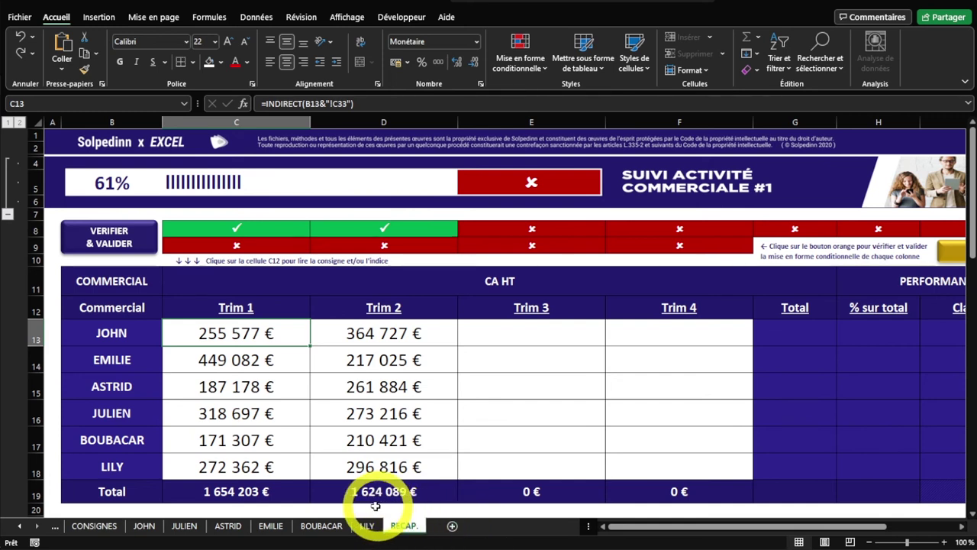
Step: Add a new worksheet after RECAP. and name it with a new salesperson's first name
click(453, 527)
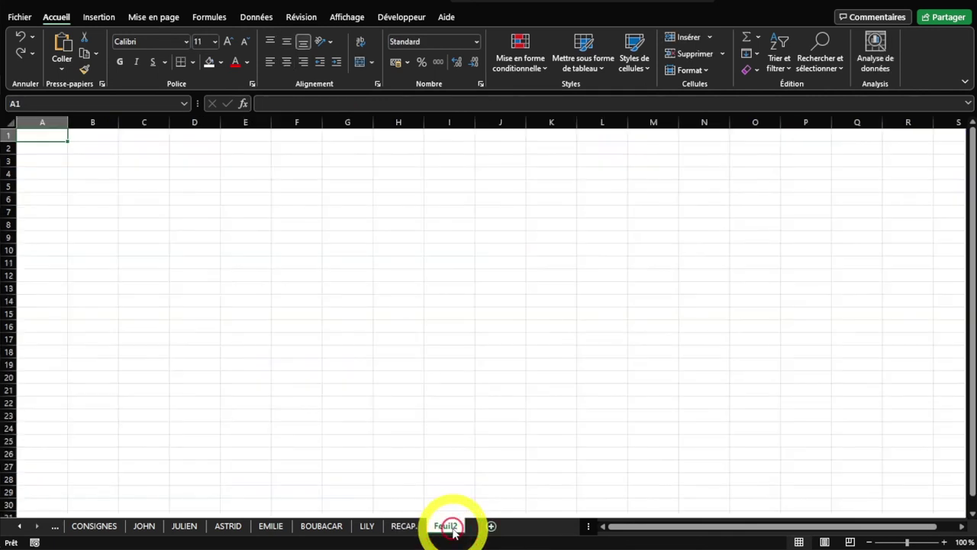
double_click(449, 525)
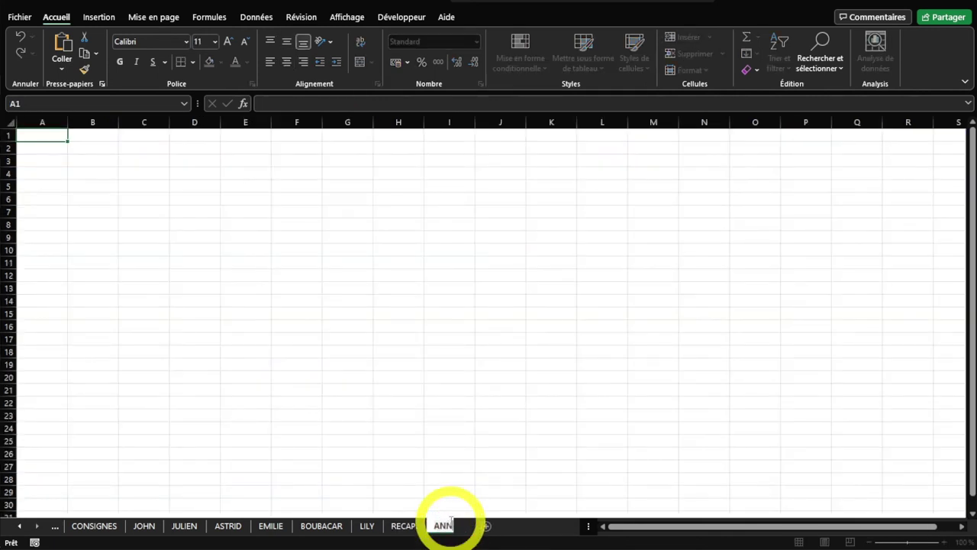
key(Return)
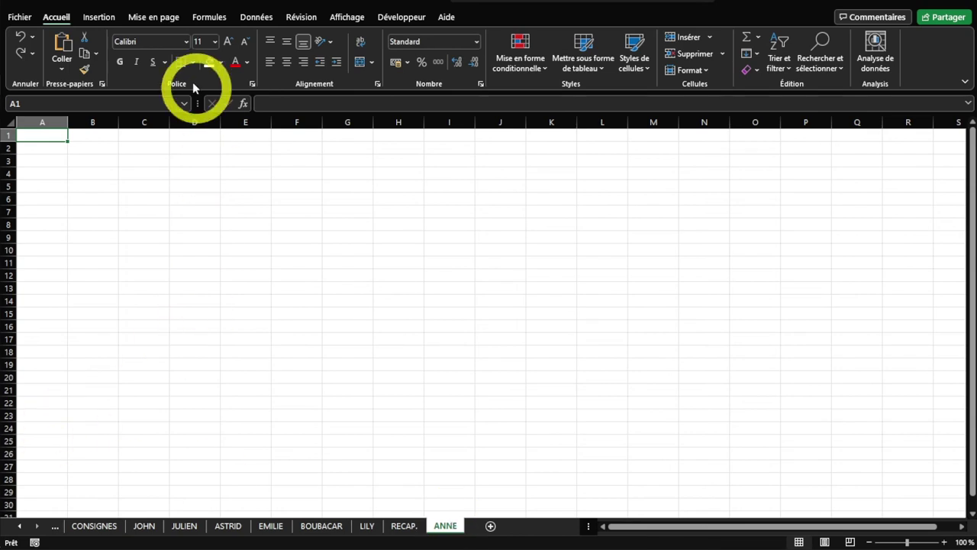
Step: Enter 123456 in cell C33 of the new salesperson's sheet
click(146, 312)
scroll(146, 352, down, 3)
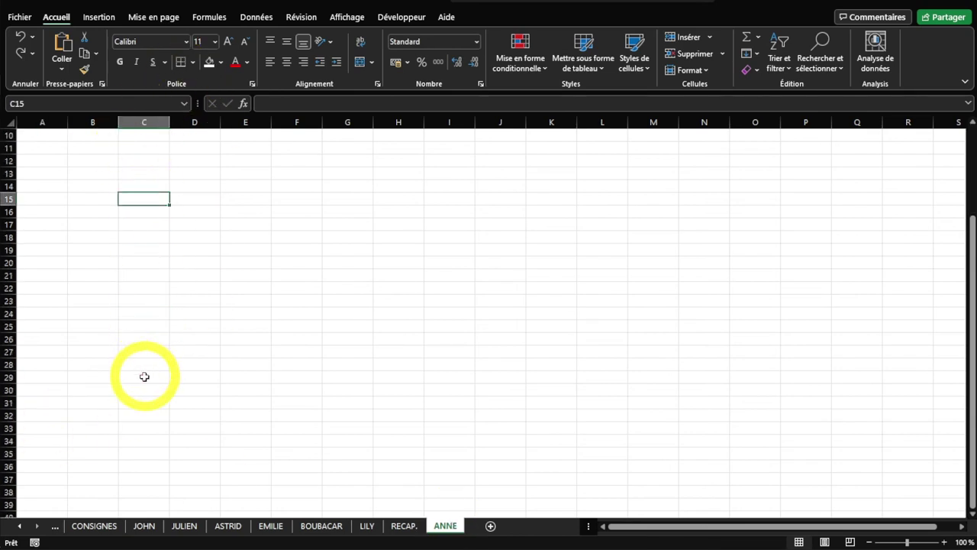
click(144, 416)
click(145, 431)
ctrl+scroll(94, 474, up, 4)
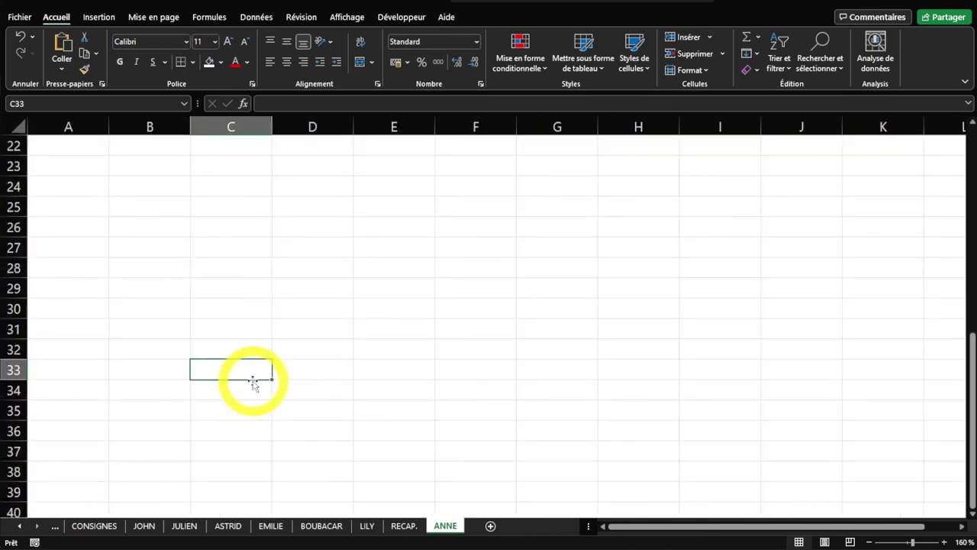
text(123456)
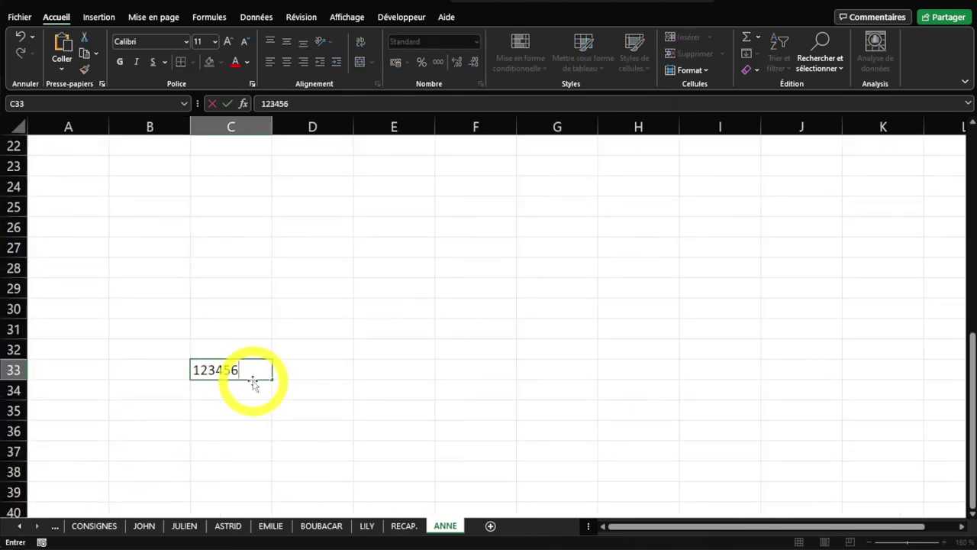
key(Return)
Step: Format C33 on the new sheet as a euro amount with no decimal places
click(255, 377)
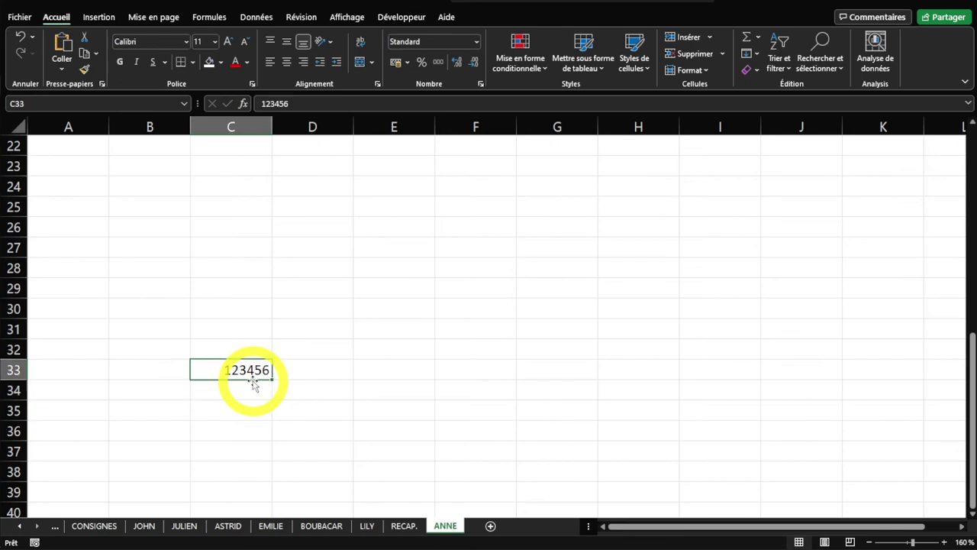
click(395, 62)
click(474, 62)
click(473, 62)
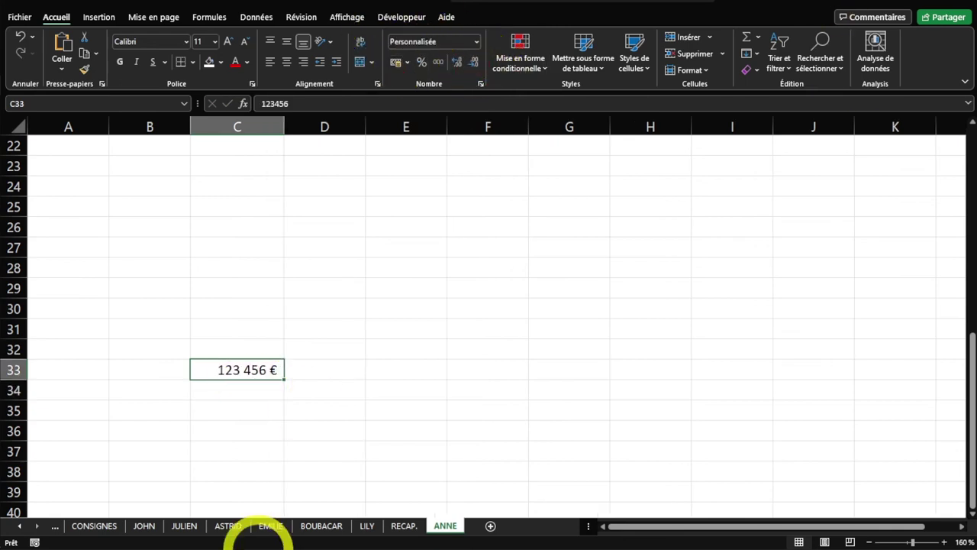
Step: On the RECAP. sheet, insert a row above Total and enter the new salesperson's name in B19
click(404, 525)
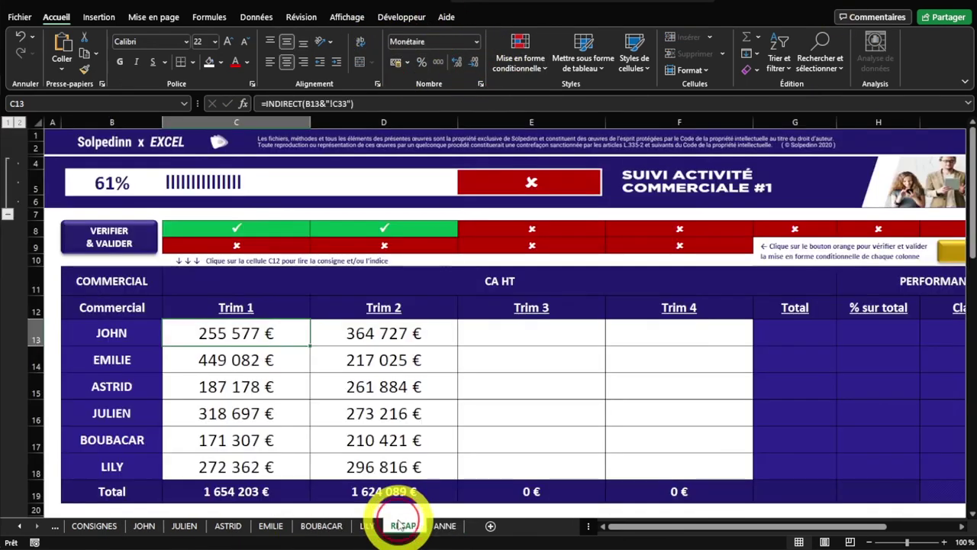
click(34, 492)
key(ctrl+plus)
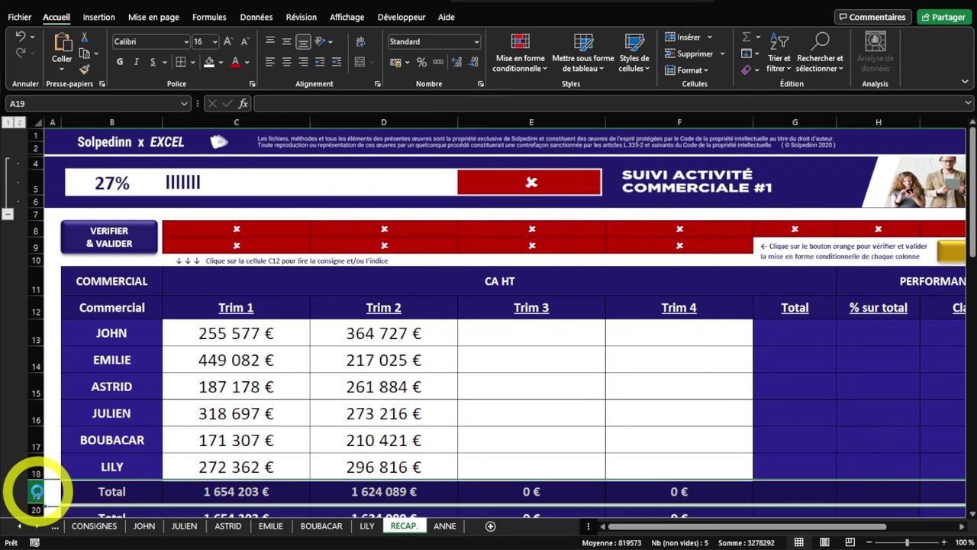
click(110, 494)
text(ANNE)
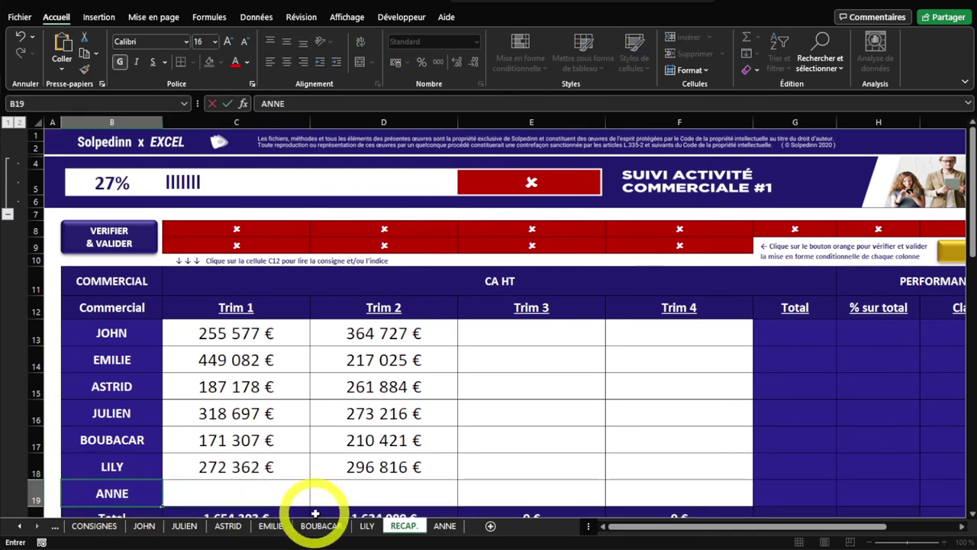
key(Return)
Step: Examine the Trim 1 and Trim 2 formulas in the new salesperson's row 19 and compare them with the row above
scroll(310, 469, down, 1)
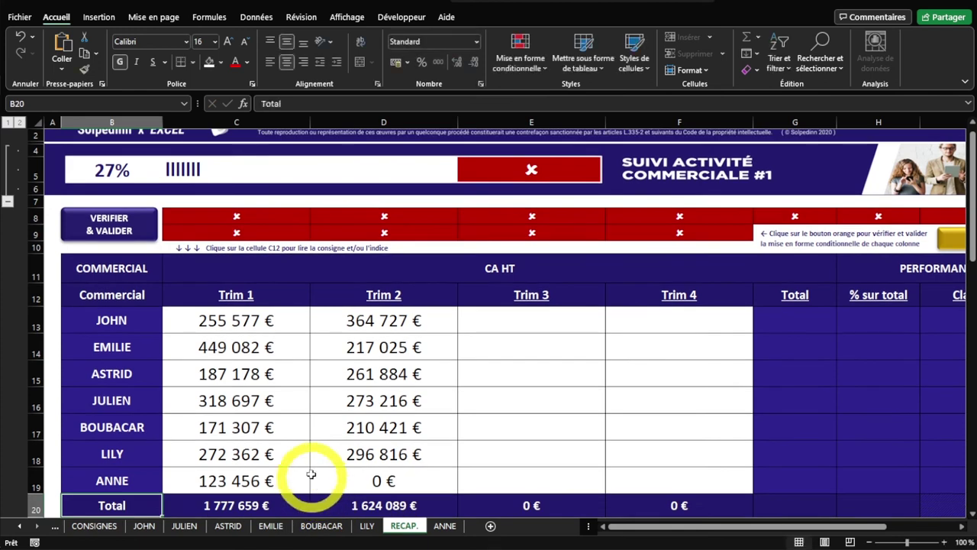
click(103, 452)
click(247, 454)
drag(245, 427, 407, 426)
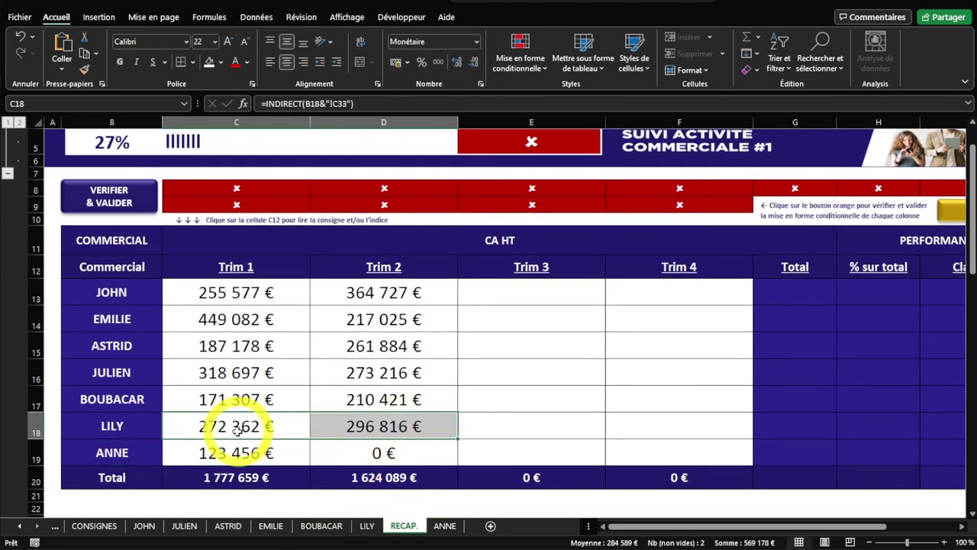
click(231, 453)
key(Return)
double_click(222, 452)
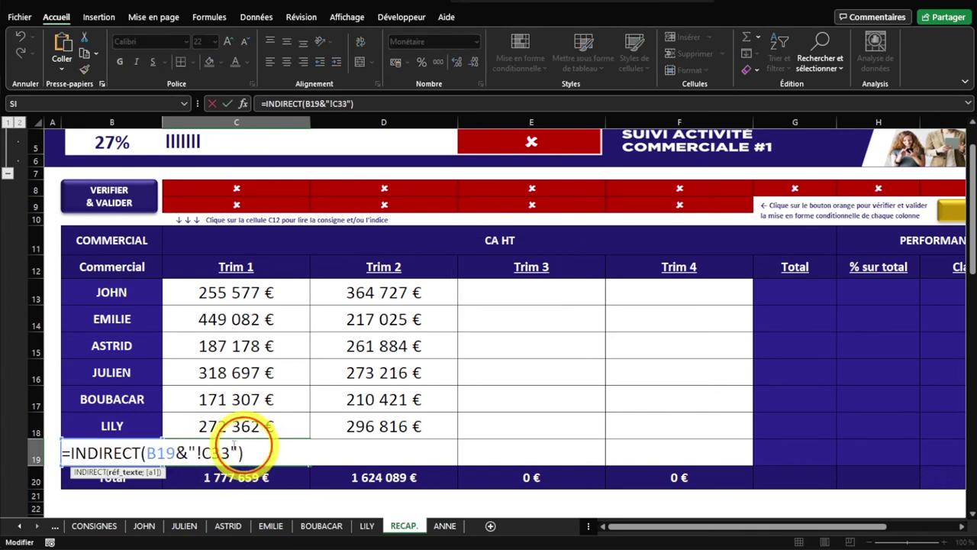
key(Return)
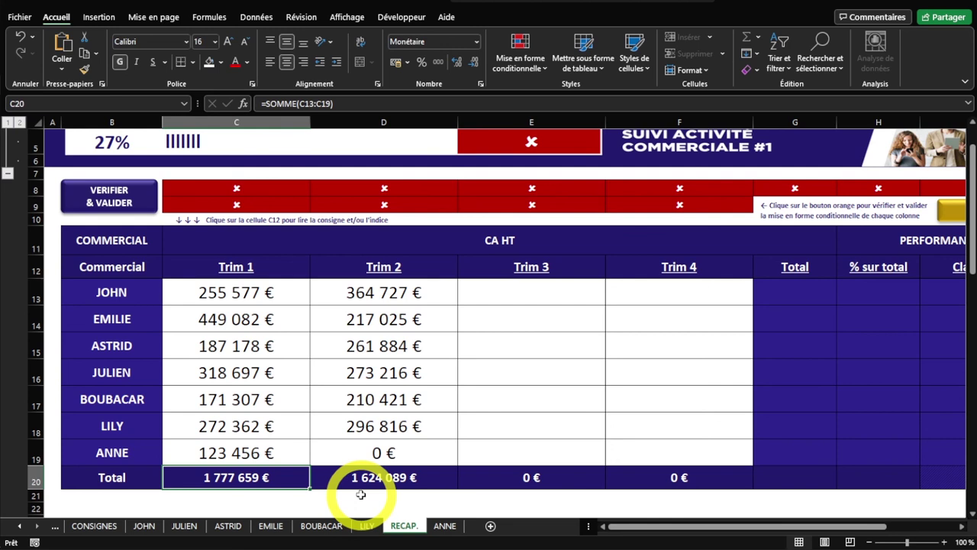
drag(124, 448, 424, 447)
click(424, 447)
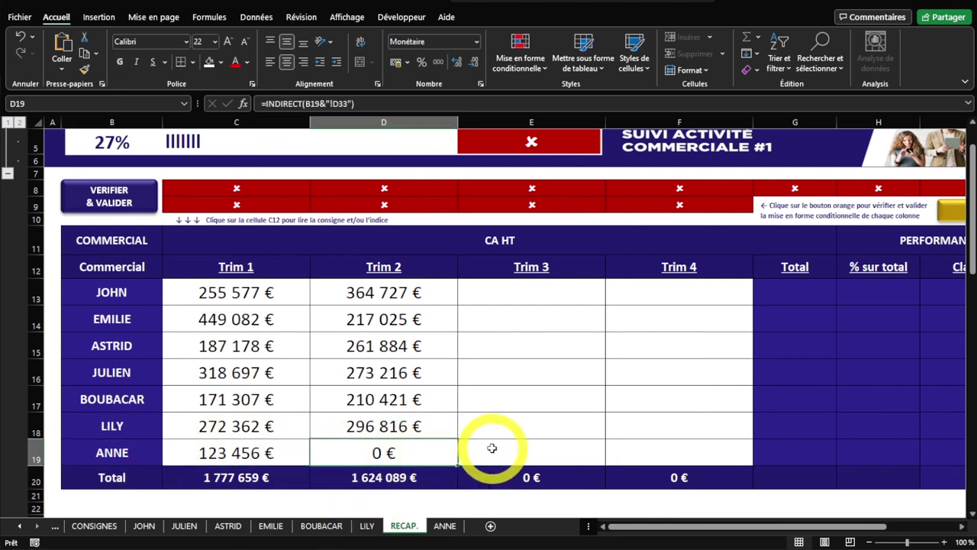